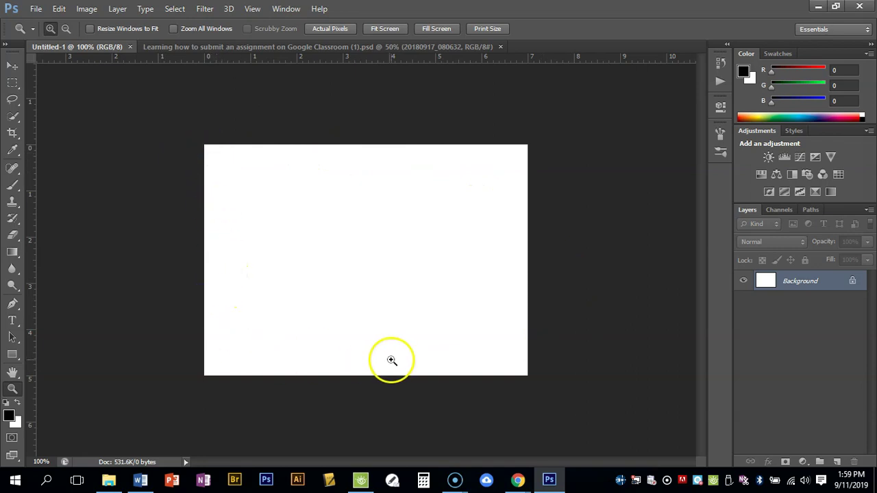
Start a new document named with the owner's surname plus "Blendmodes", 9 inches wide and 11 inches high
{"action": "left_click", "coordinate": [35, 9]}
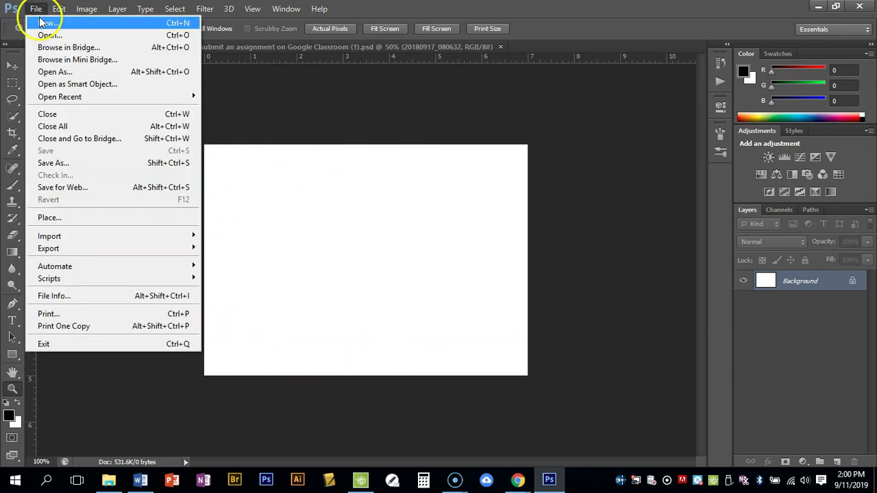
{"action": "left_click", "coordinate": [41, 22]}
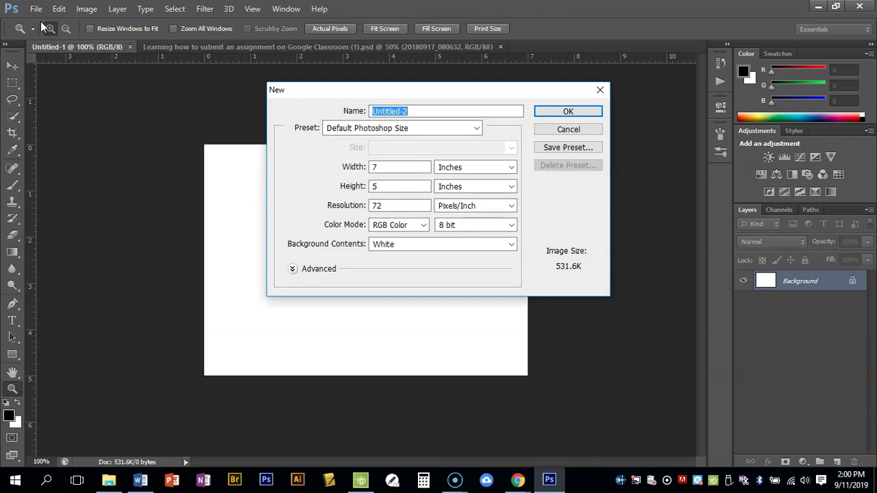
{"action": "type", "text": "NanceBlendmodes"}
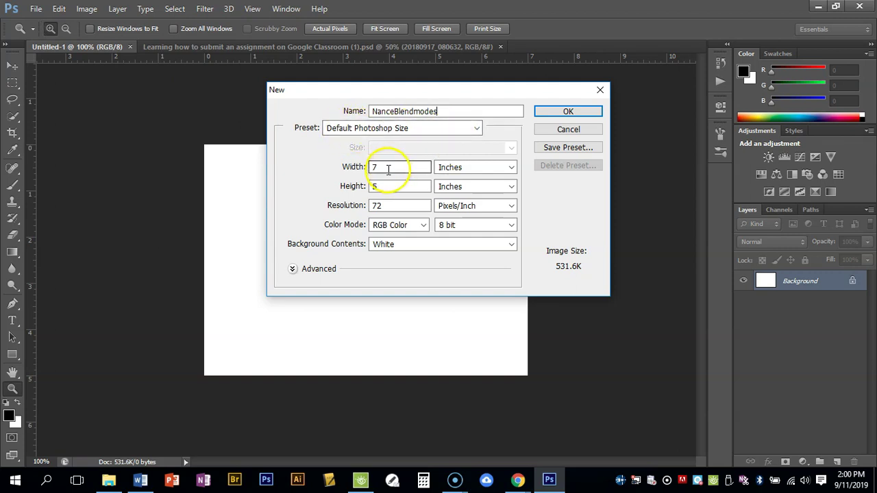
{"action": "left_click", "coordinate": [357, 172]}
{"action": "type", "text": "9"}
{"action": "left_click", "coordinate": [375, 188]}
{"action": "type", "text": "11"}
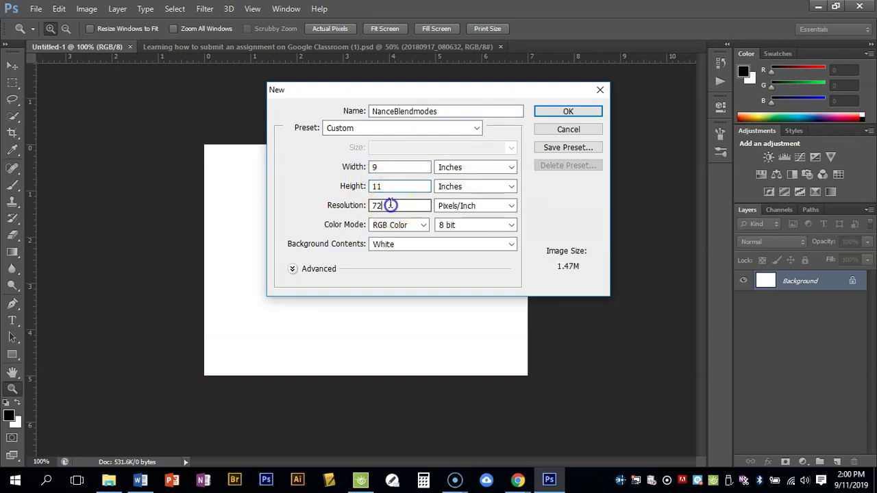
Set the new document's resolution to 300 pixels/inch and its color mode to CMYK Color, and create it
{"action": "left_click", "coordinate": [374, 206]}
{"action": "type", "text": "300"}
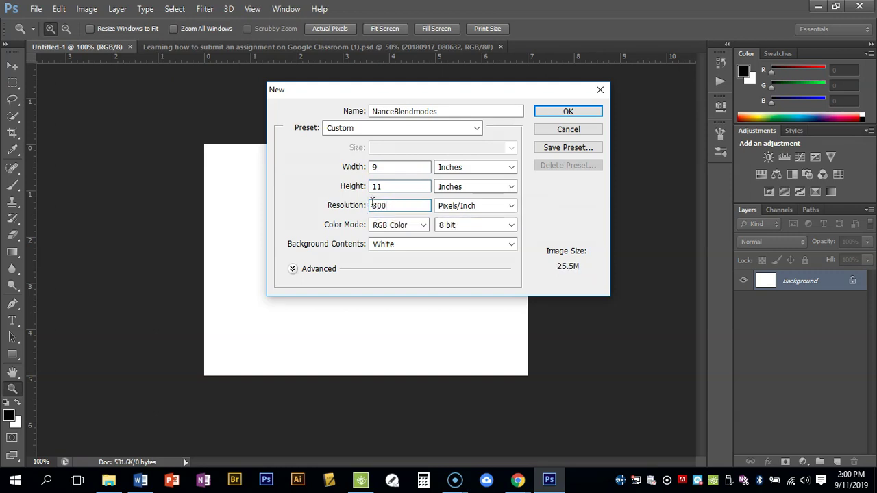
{"action": "left_click", "coordinate": [424, 225]}
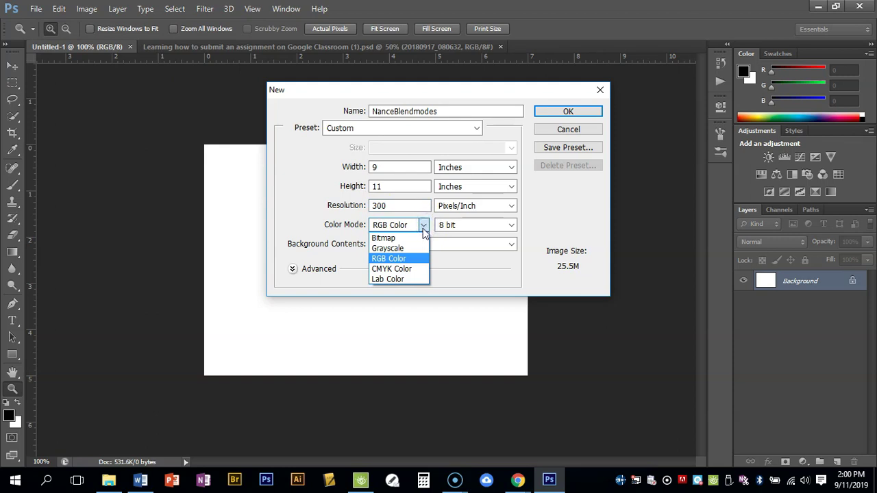
{"action": "left_click", "coordinate": [414, 270]}
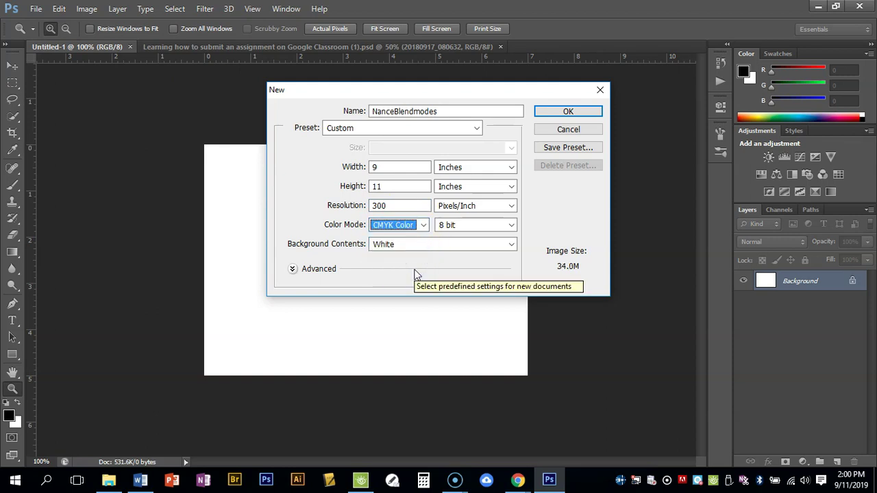
{"action": "left_click", "coordinate": [452, 170]}
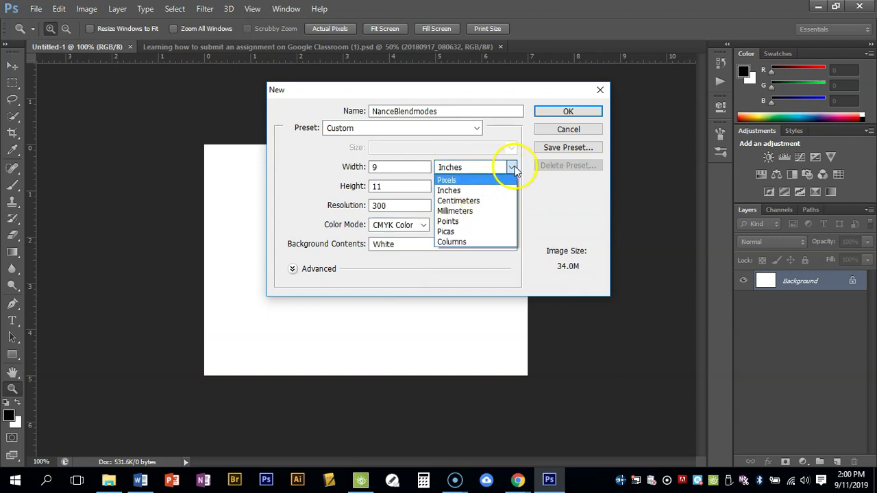
{"action": "left_click", "coordinate": [514, 170]}
{"action": "left_click", "coordinate": [566, 112]}
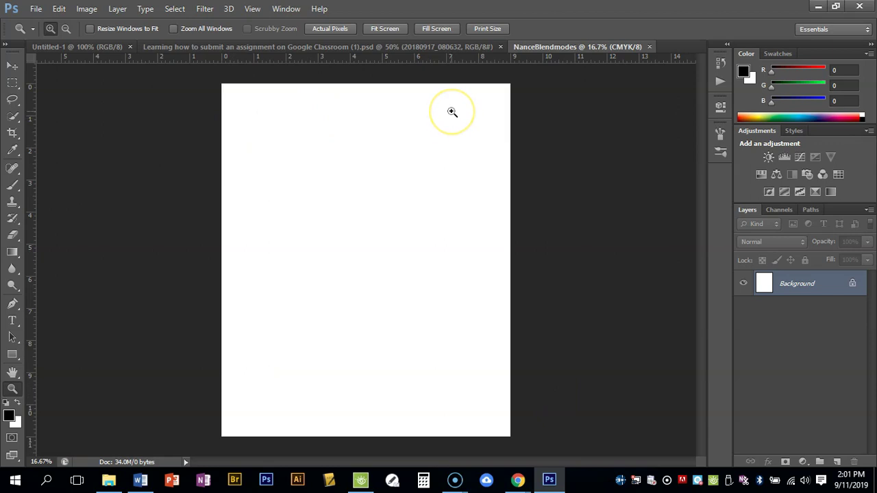
{"action": "left_click", "coordinate": [35, 9]}
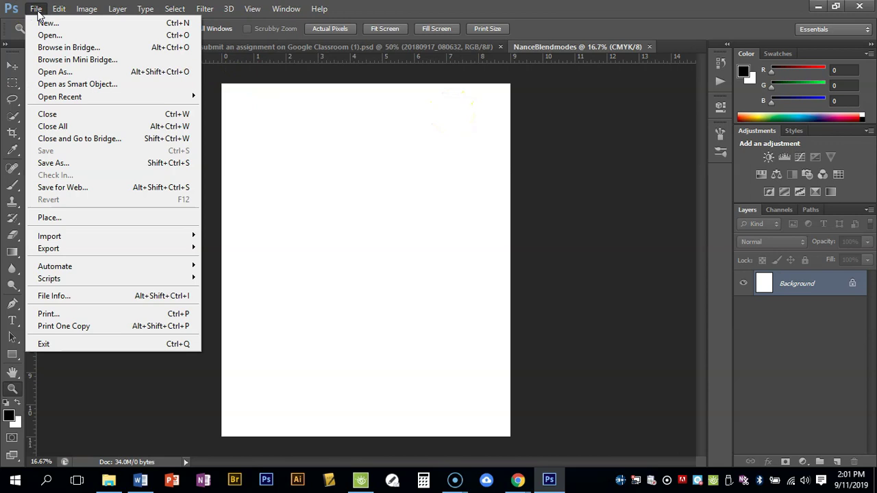
{"action": "left_click", "coordinate": [76, 218]}
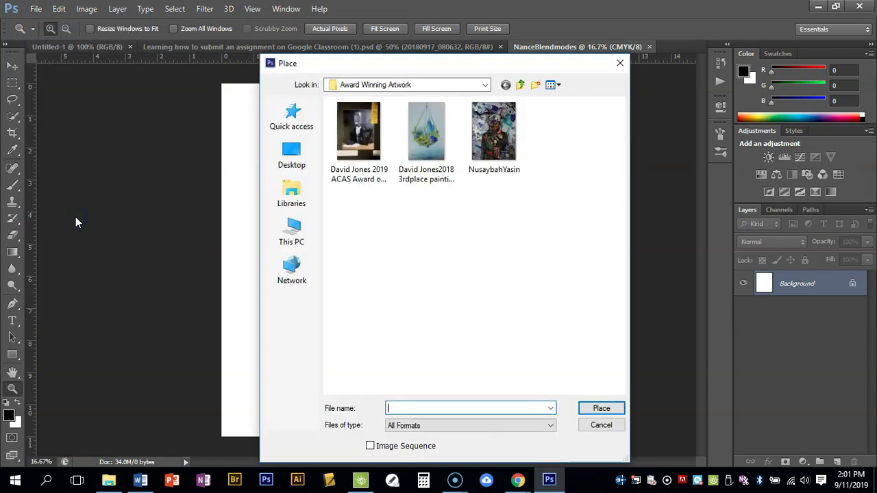
{"action": "left_click", "coordinate": [291, 198]}
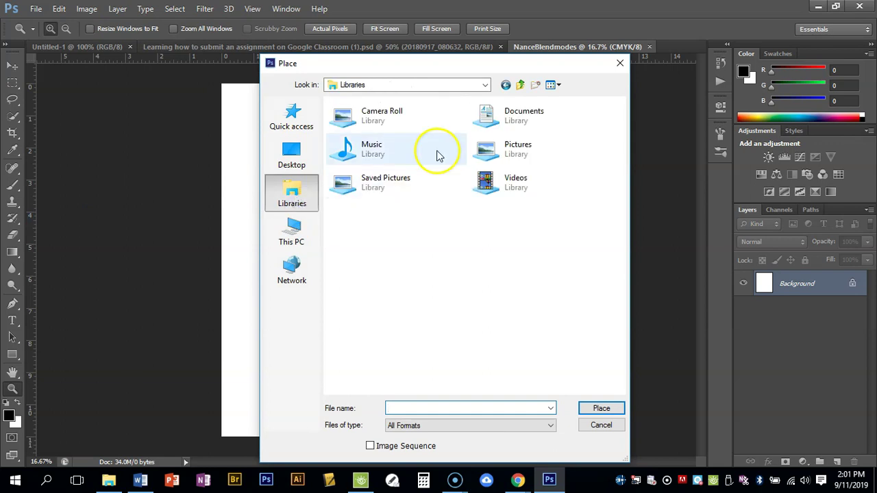
{"action": "double_click", "coordinate": [510, 146]}
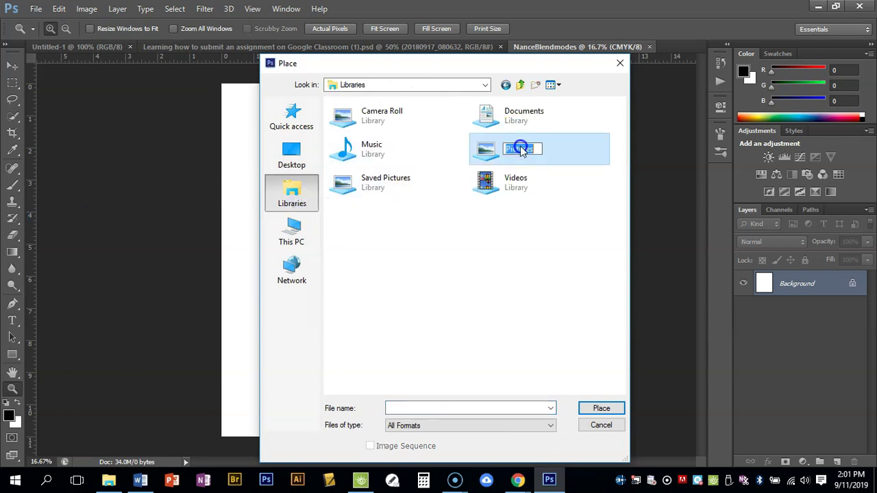
{"action": "left_click", "coordinate": [603, 428]}
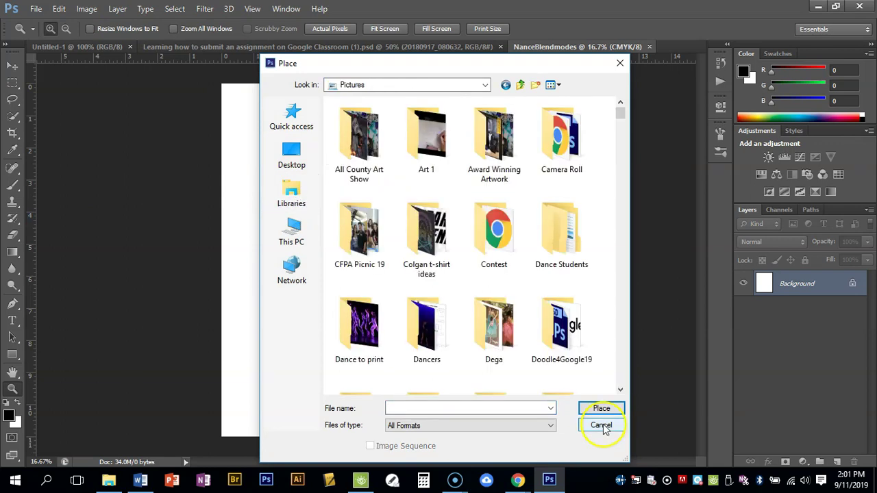
{"action": "left_click", "coordinate": [601, 426]}
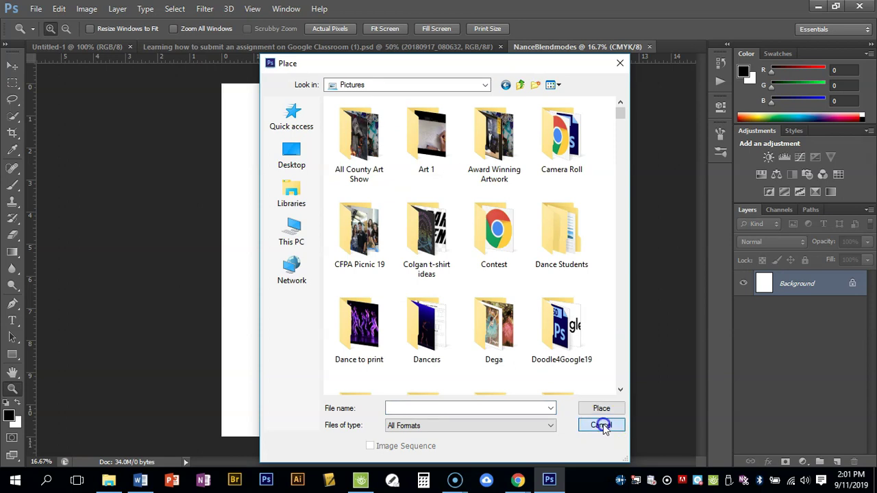
{"action": "left_click", "coordinate": [487, 336]}
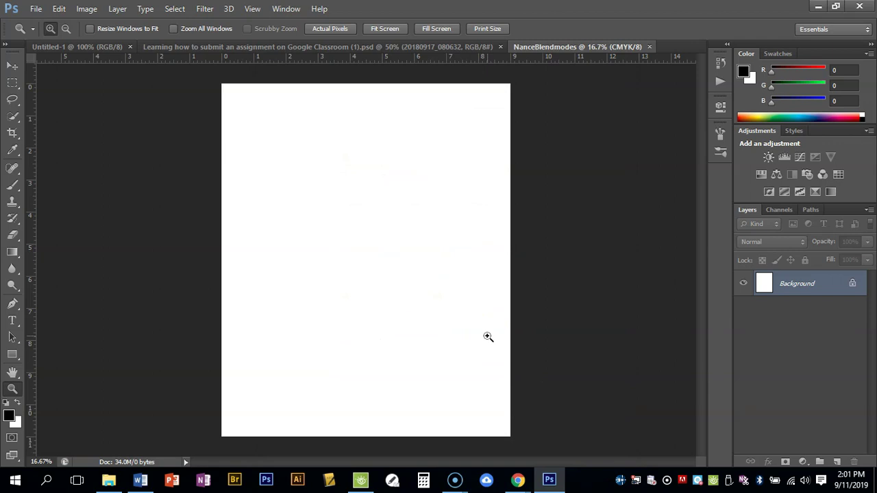
Arrange Photoshop side by side with the Chrome window that shows the recent Google Drive files
{"action": "key", "text": "super+Right"}
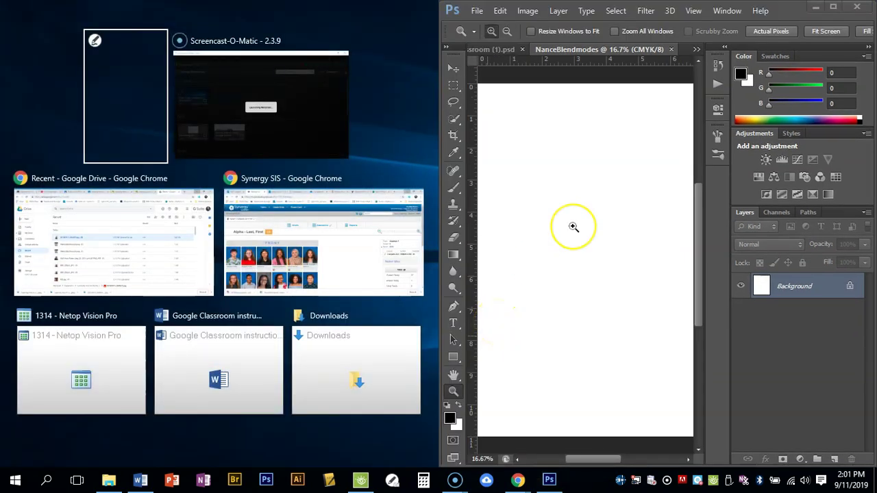
{"action": "left_click", "coordinate": [212, 243]}
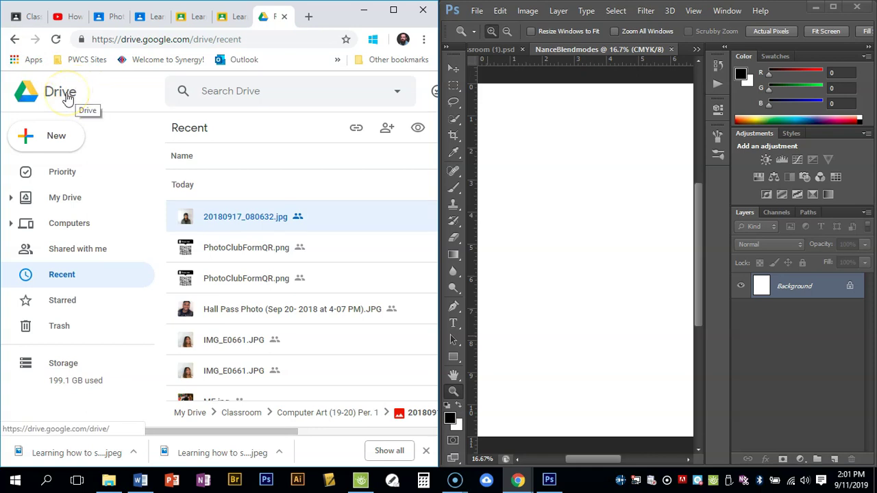
{"action": "left_click", "coordinate": [231, 16]}
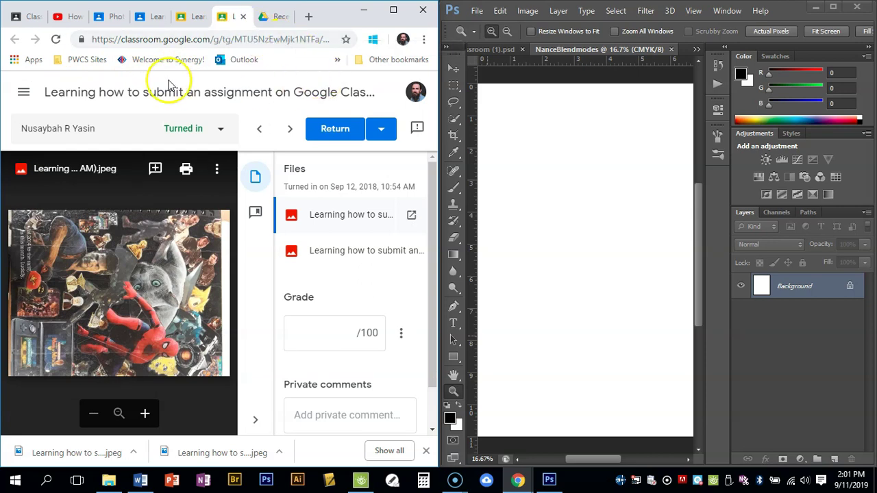
{"action": "left_click", "coordinate": [145, 17]}
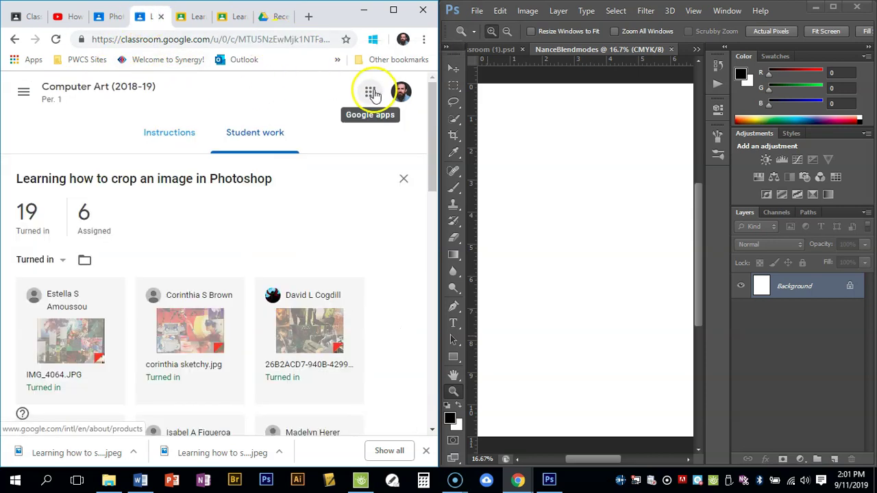
{"action": "left_click", "coordinate": [372, 91]}
{"action": "left_click", "coordinate": [366, 170]}
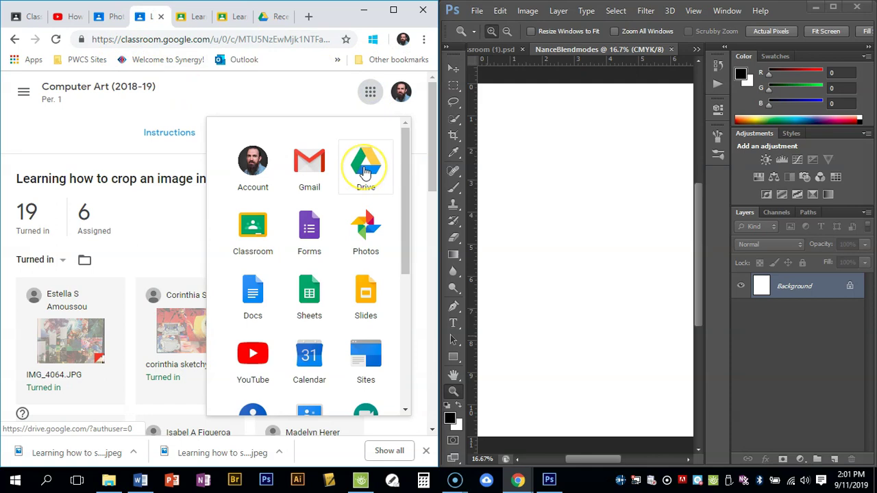
{"action": "left_click_drag", "start_coordinate": [404, 161], "coordinate": [361, 173]}
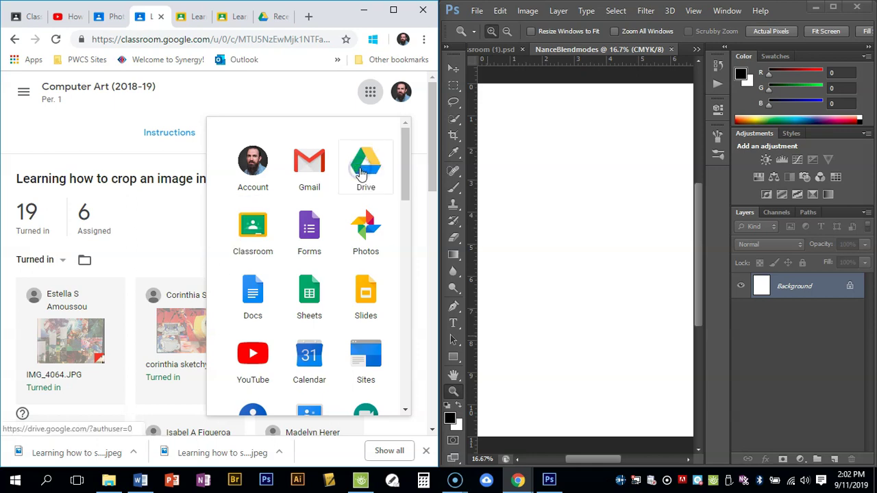
{"action": "left_click", "coordinate": [361, 173]}
{"action": "left_click", "coordinate": [275, 16]}
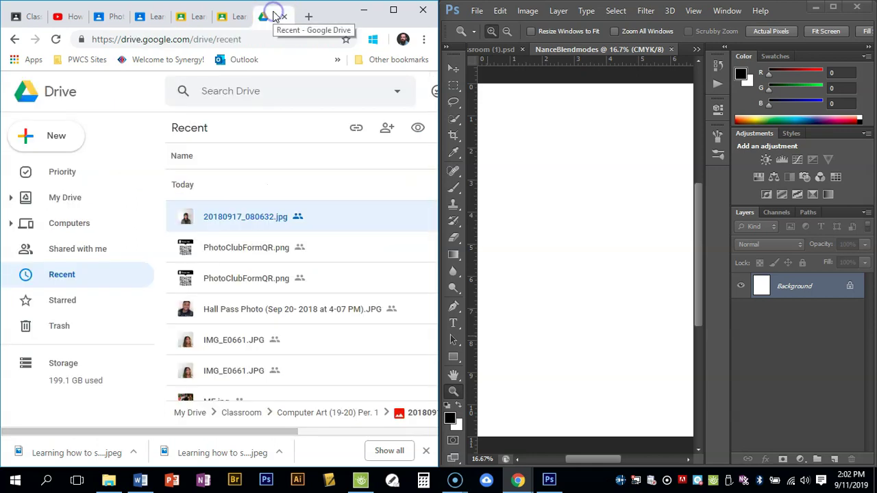
Look through the Priority and My Drive sections and the recent files in Google Drive for an image
{"action": "left_click", "coordinate": [72, 178]}
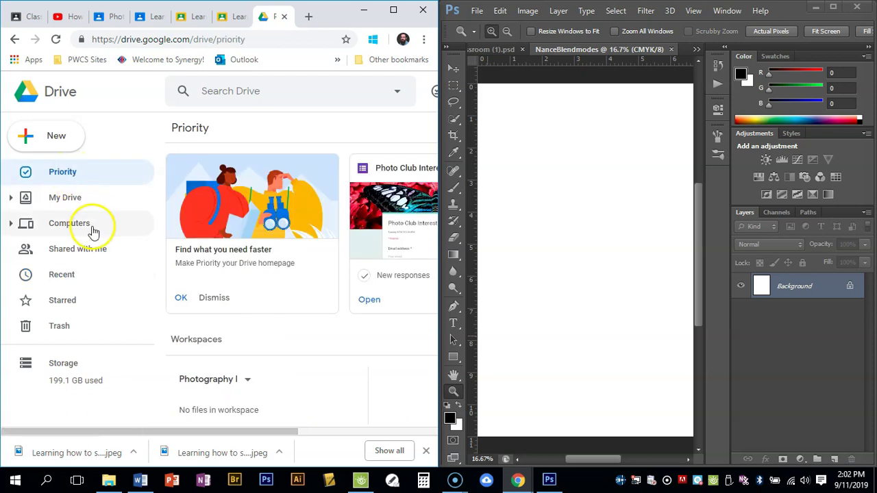
{"action": "left_click", "coordinate": [81, 200]}
{"action": "left_click", "coordinate": [77, 280]}
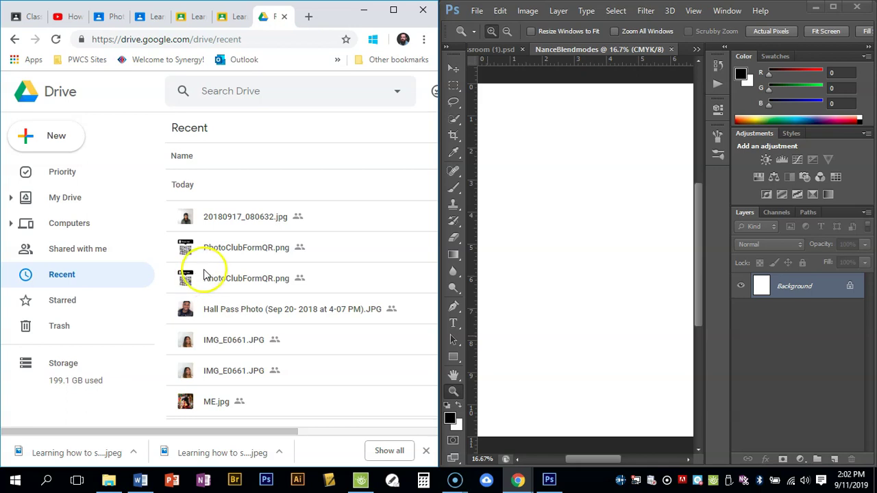
{"action": "scroll", "coordinate": [231, 266], "scroll_direction": "down", "scroll_amount": 5}
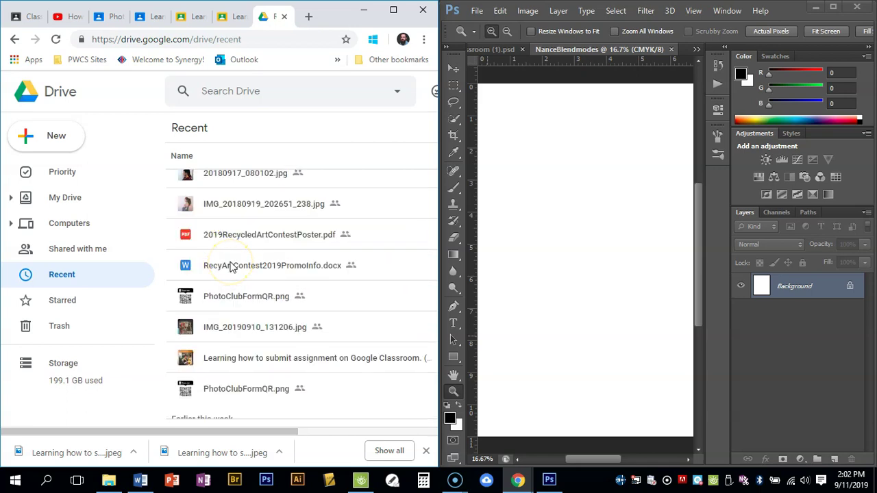
{"action": "scroll", "coordinate": [231, 265], "scroll_direction": "down", "scroll_amount": 2}
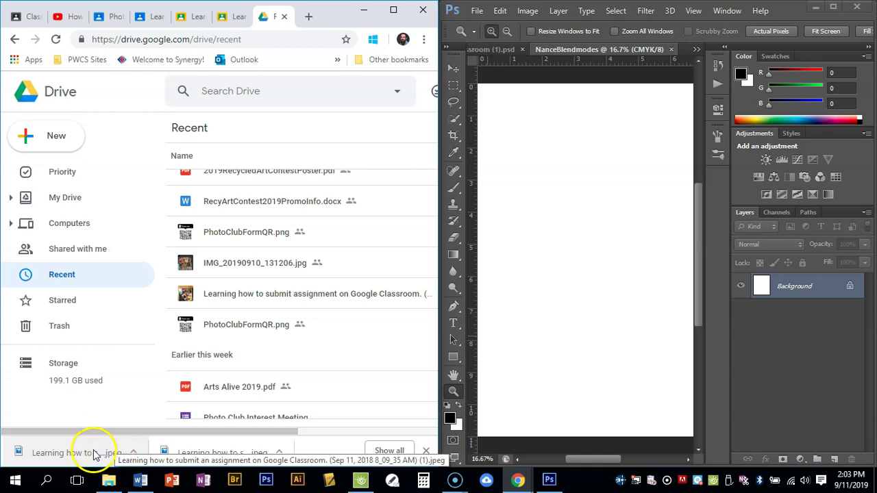
Place the first downloaded "Learning how to submit an assignment" JPEG into the blank document and maximize Photoshop
{"action": "left_click", "coordinate": [96, 453]}
{"action": "left_click_drag", "start_coordinate": [95, 453], "coordinate": [612, 263]}
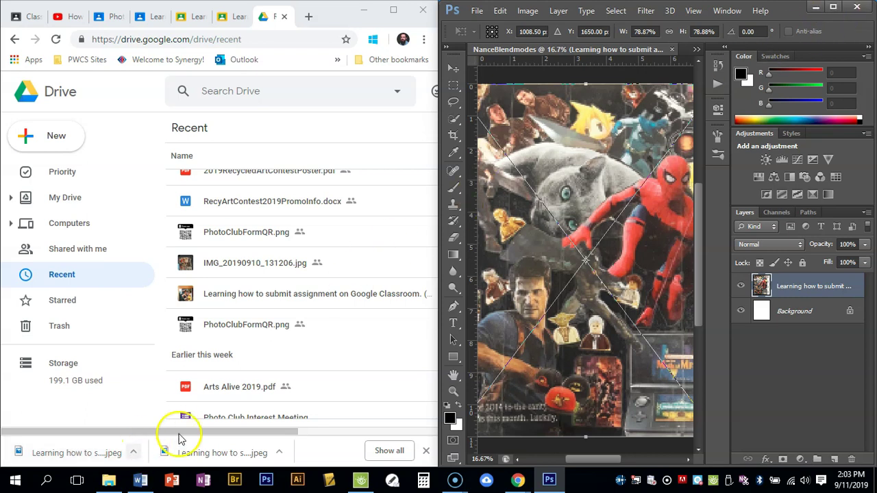
{"action": "key", "text": "super+Up"}
Align the placed collage with the page's left edge, scale it to about 85.4% to cover the full page width, and commit it
{"action": "left_click_drag", "start_coordinate": [328, 146], "coordinate": [355, 147]}
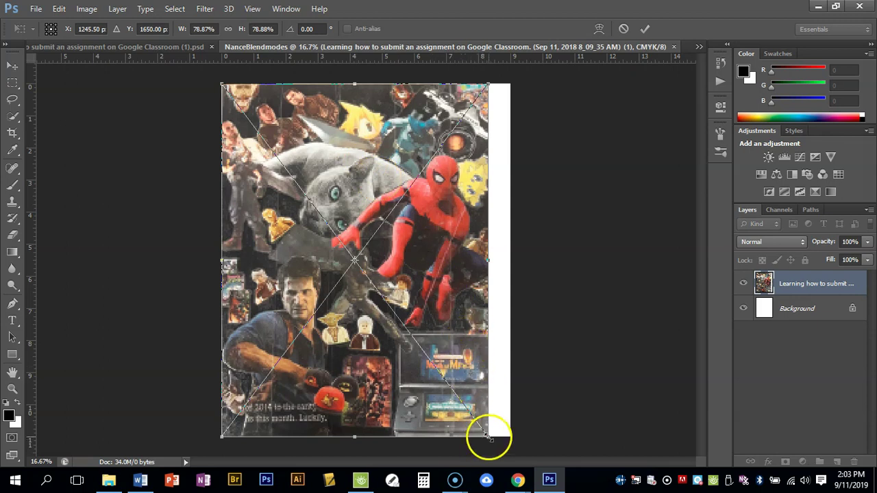
{"action": "left_click_drag", "start_coordinate": [489, 436], "coordinate": [512, 466]}
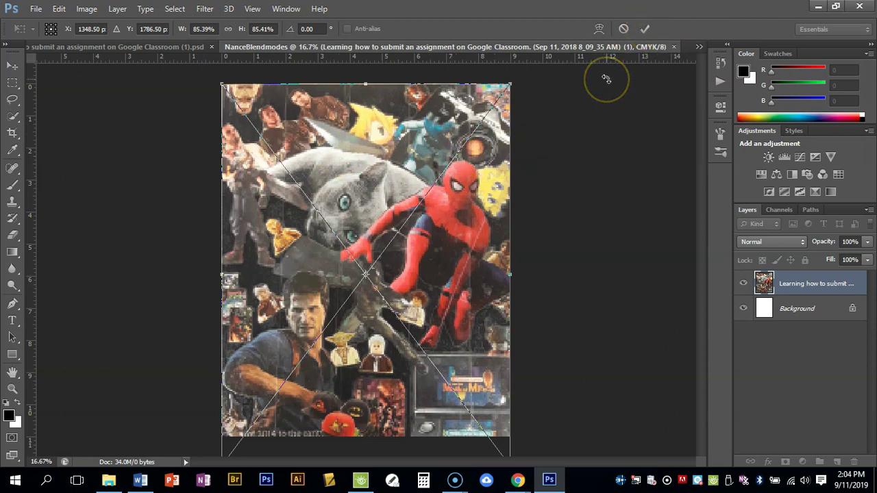
{"action": "left_click", "coordinate": [645, 28]}
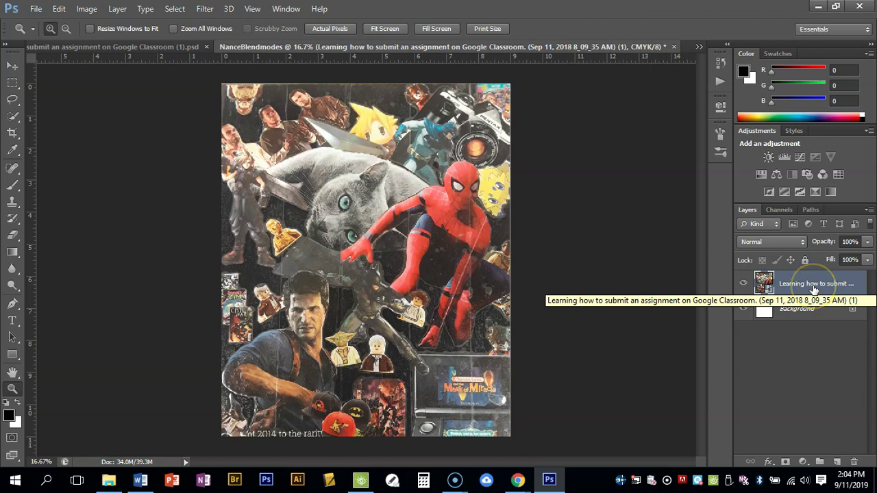
Show Photoshop side by side with the Chrome window that lists the recent Google Drive files
{"action": "key", "text": "alt+Tab"}
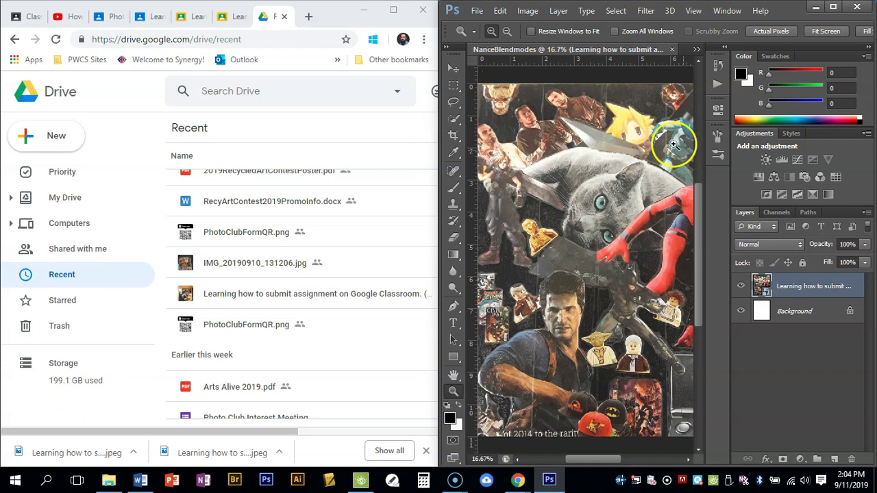
{"action": "left_click", "coordinate": [478, 15]}
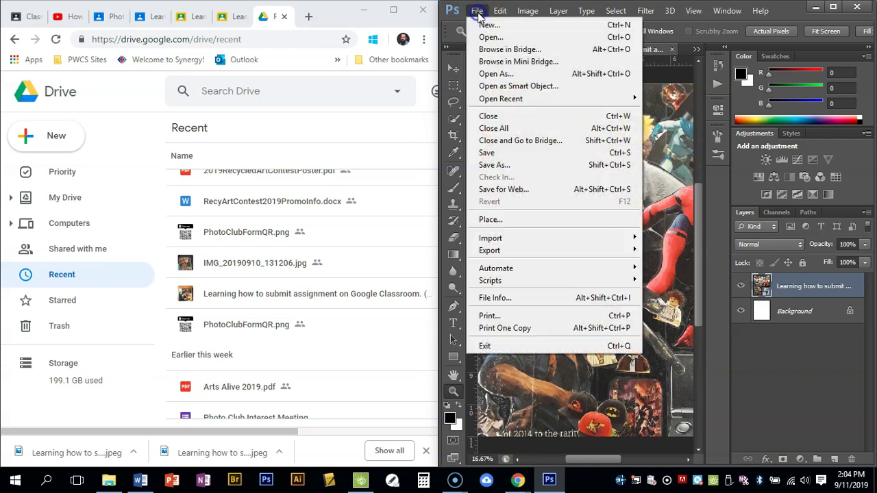
{"action": "left_click", "coordinate": [483, 11]}
{"action": "left_click", "coordinate": [477, 11]}
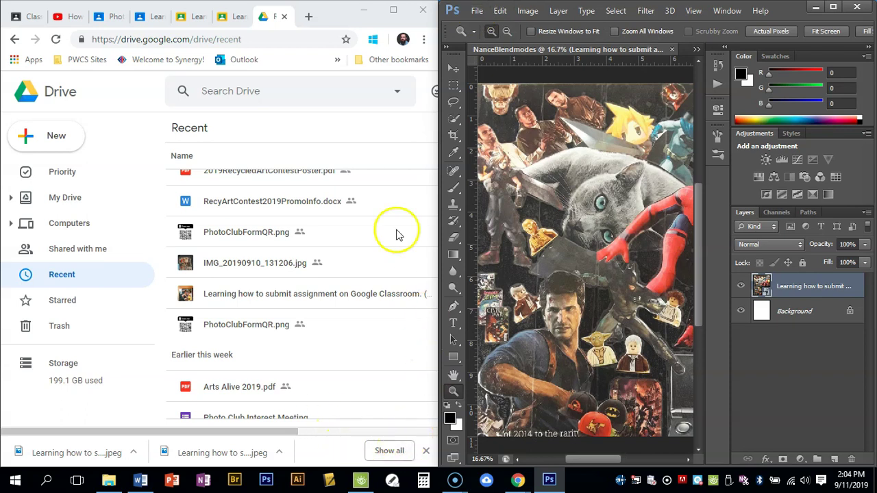
Open the portrait photo 20180917_080632.jpg from the recent Google Drive files and download it
{"action": "scroll", "coordinate": [264, 287], "scroll_direction": "up", "scroll_amount": 5}
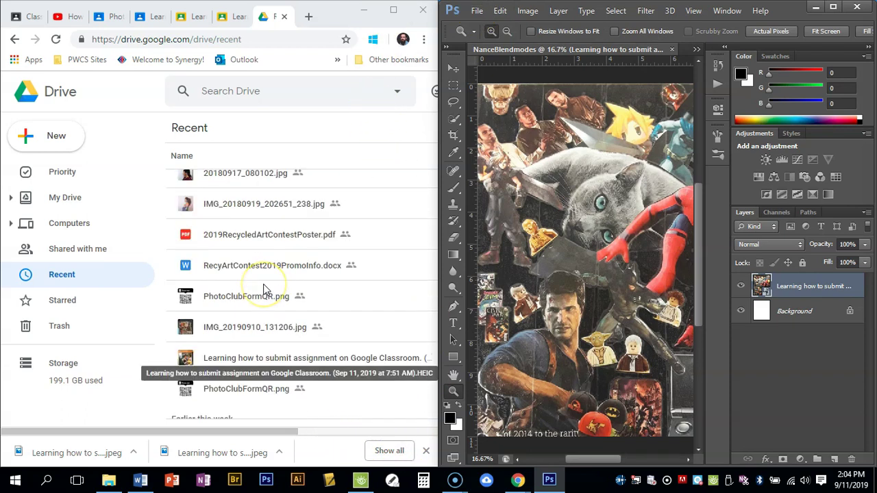
{"action": "left_click", "coordinate": [250, 287]}
{"action": "double_click", "coordinate": [251, 288]}
{"action": "left_click", "coordinate": [386, 92]}
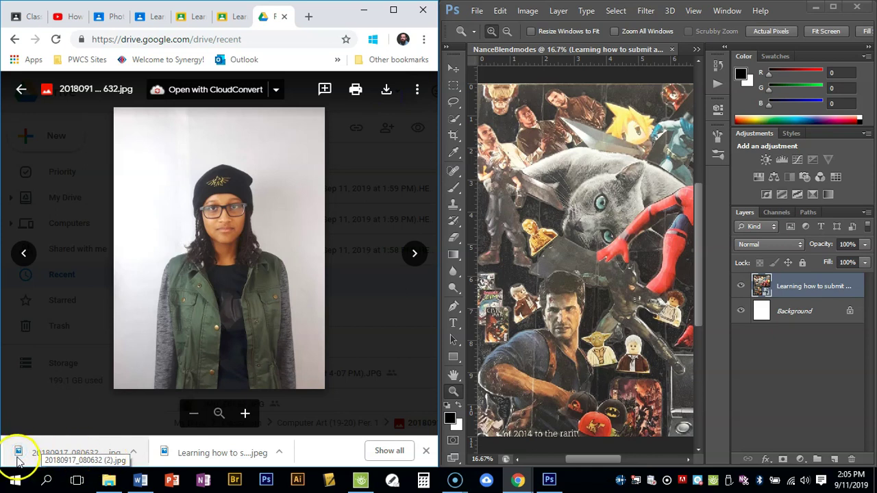
Place the downloaded portrait in the blend modes document, flush with the page's left edge and scaled to about 26.5% to cover the page
{"action": "left_click_drag", "start_coordinate": [98, 458], "coordinate": [572, 301]}
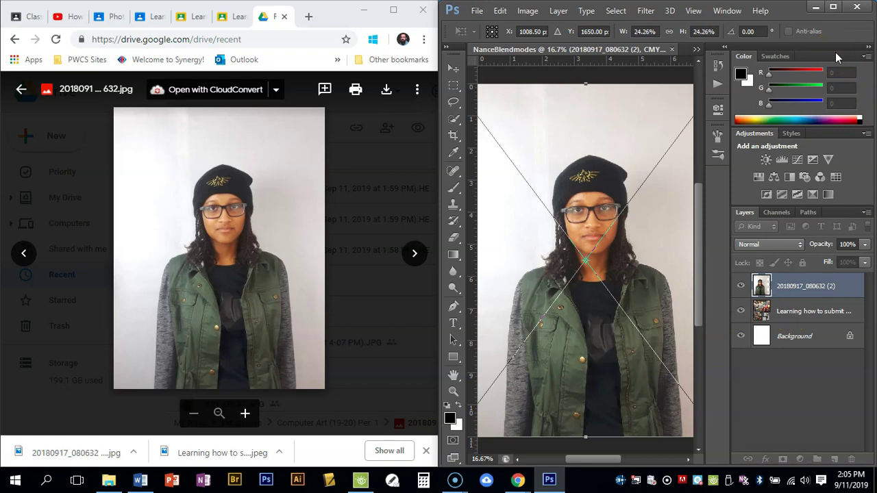
{"action": "left_click", "coordinate": [833, 9]}
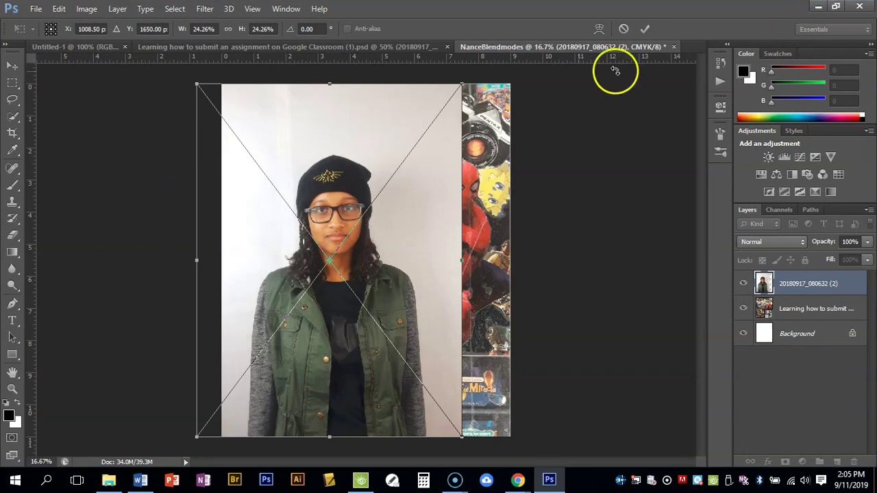
{"action": "left_click_drag", "start_coordinate": [365, 125], "coordinate": [391, 126]}
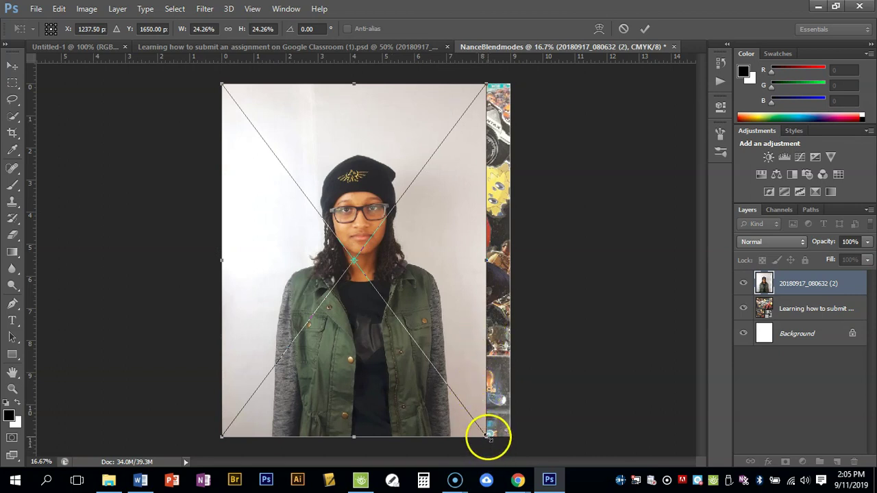
{"action": "left_click_drag", "start_coordinate": [487, 436], "coordinate": [522, 462]}
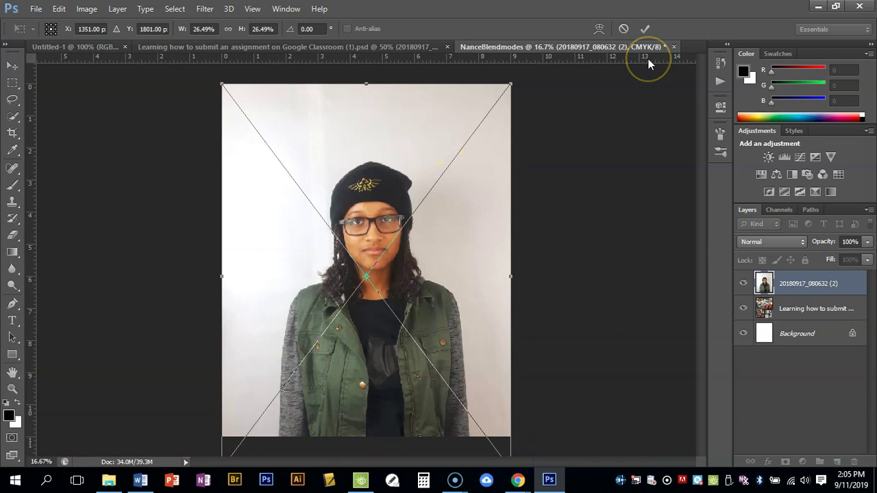
{"action": "left_click", "coordinate": [646, 28]}
{"action": "key", "text": "z"}
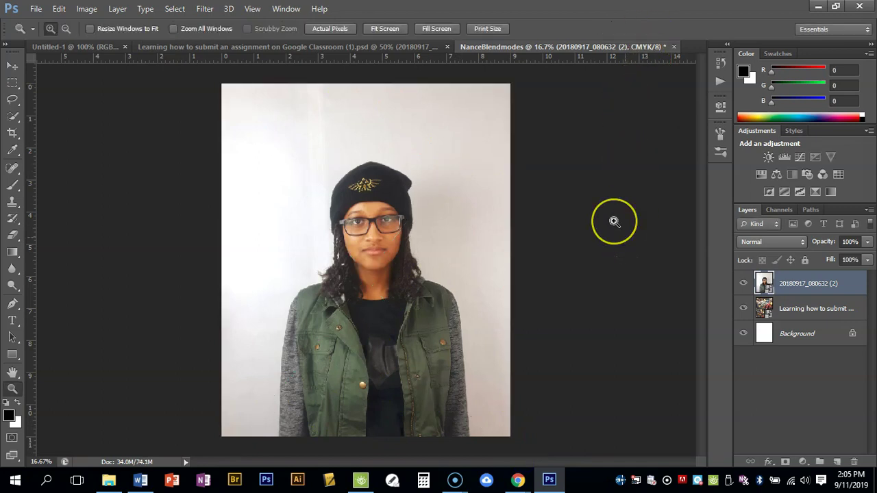
{"action": "key", "text": "super+Right"}
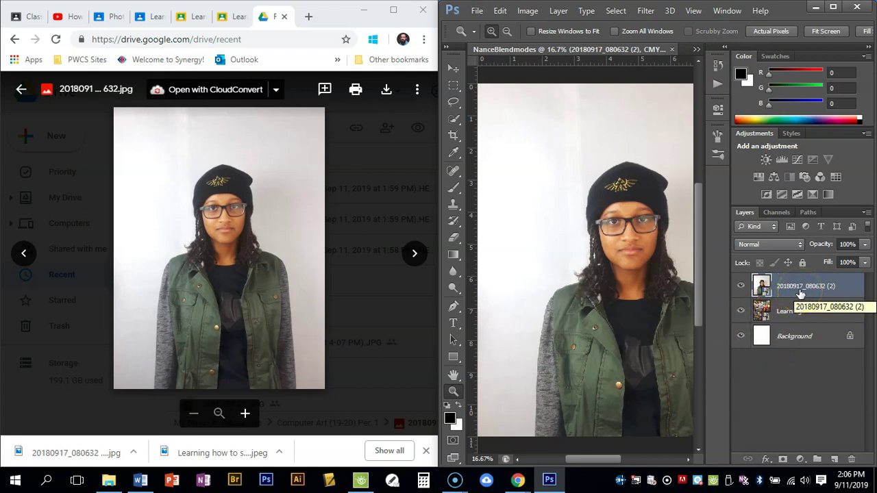
{"action": "left_click", "coordinate": [832, 8]}
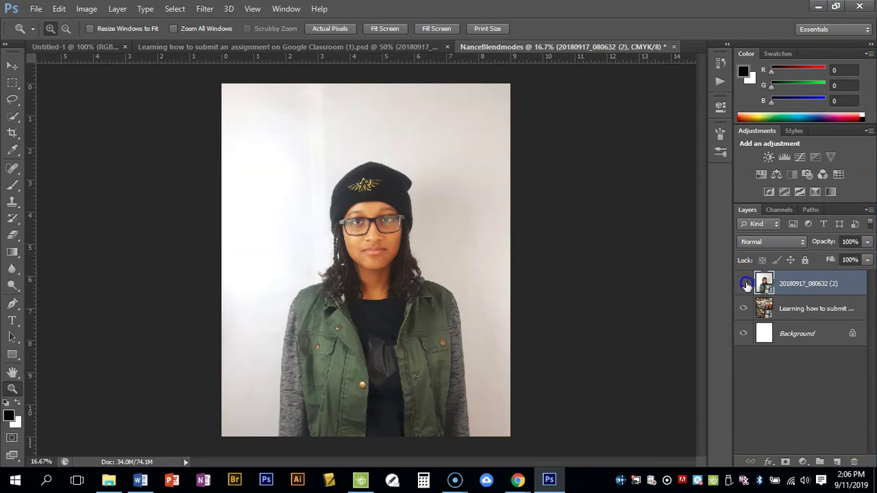
Toggle the visibility of the portrait layer and the collage layer off and on to compare them
{"action": "left_click", "coordinate": [743, 283]}
{"action": "left_click", "coordinate": [745, 284]}
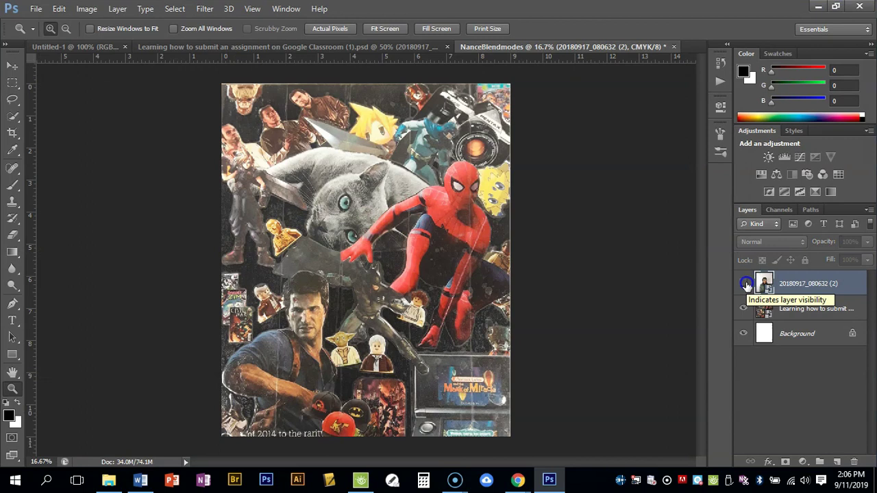
{"action": "left_click", "coordinate": [744, 284]}
{"action": "left_click", "coordinate": [743, 308]}
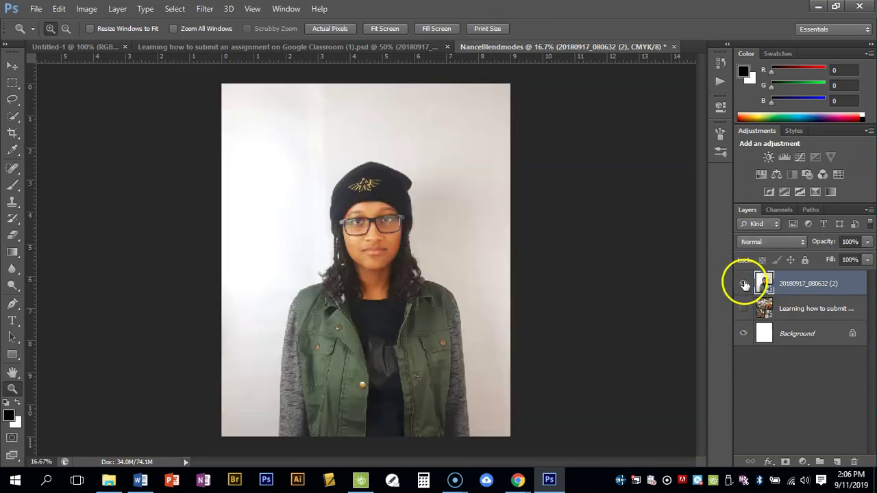
{"action": "left_click", "coordinate": [743, 309]}
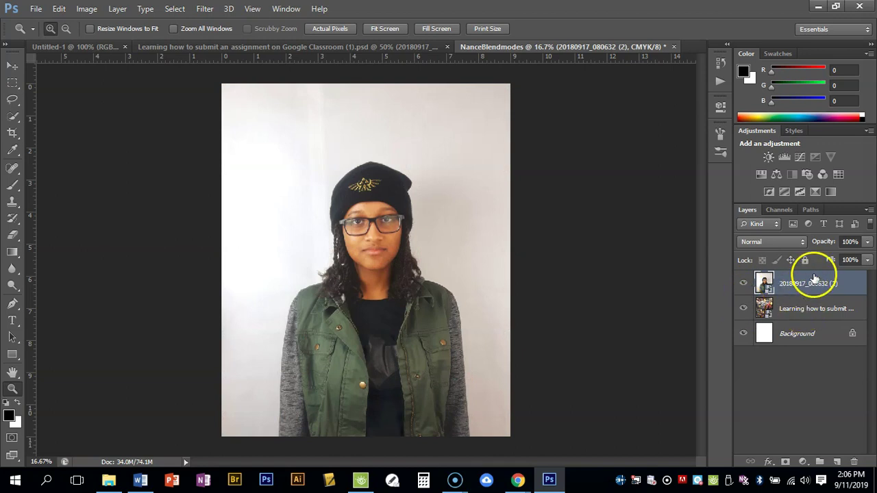
Move the collage layer above the portrait layer
{"action": "left_click", "coordinate": [808, 312]}
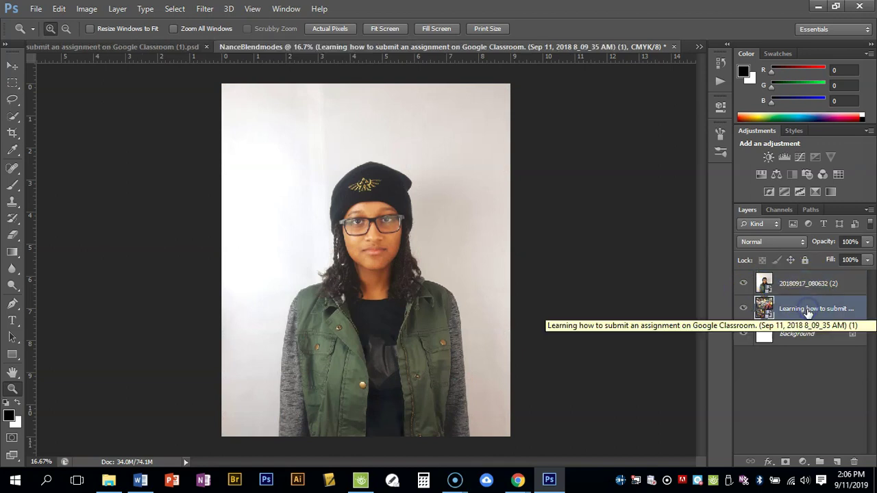
{"action": "left_click_drag", "start_coordinate": [809, 312], "coordinate": [810, 283]}
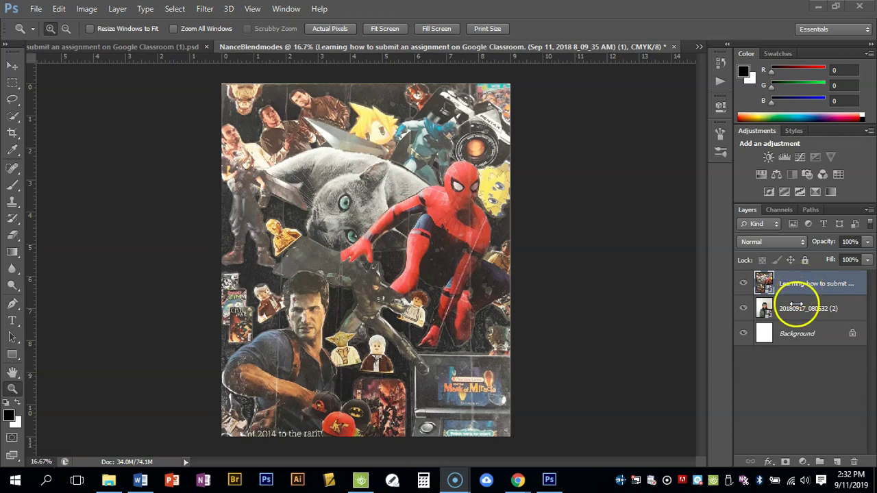
{"action": "left_click_drag", "start_coordinate": [797, 305], "coordinate": [797, 288]}
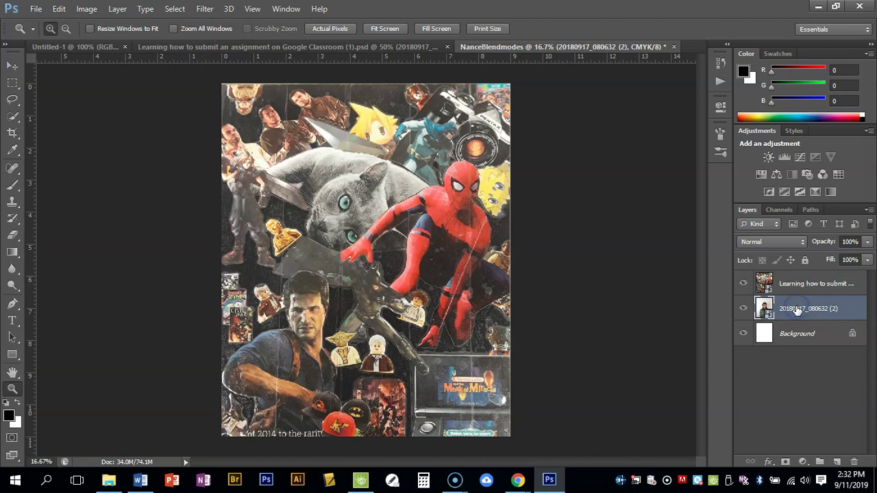
Rename the portrait layer as "myself" and the collage layer as "sketchcover"
{"action": "double_click", "coordinate": [797, 309]}
{"action": "type", "text": "myself"}
{"action": "double_click", "coordinate": [805, 283]}
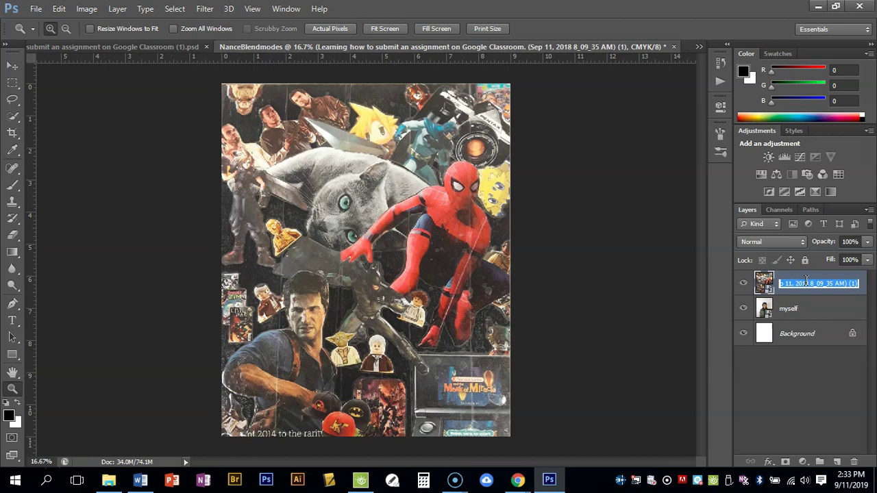
{"action": "type", "text": "sketchcover"}
Move the myself layer above the sketchcover layer
{"action": "left_click", "coordinate": [803, 312]}
{"action": "left_click_drag", "start_coordinate": [800, 308], "coordinate": [807, 279]}
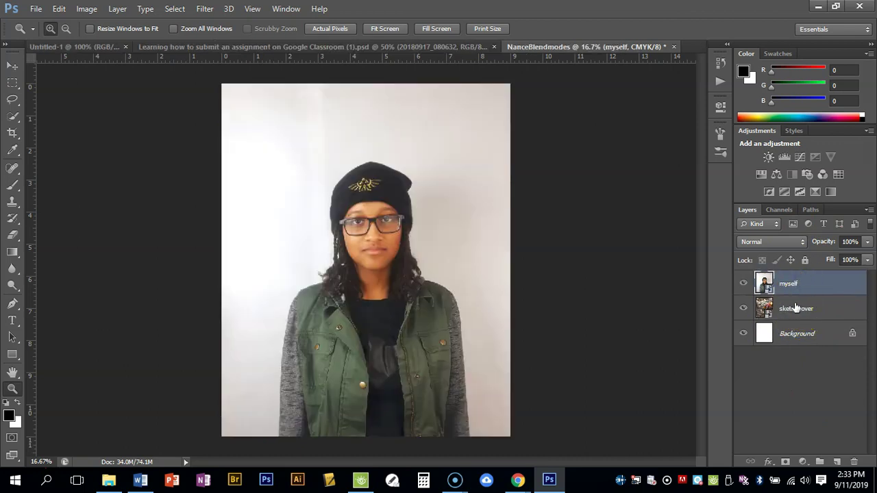
{"action": "left_click", "coordinate": [800, 242]}
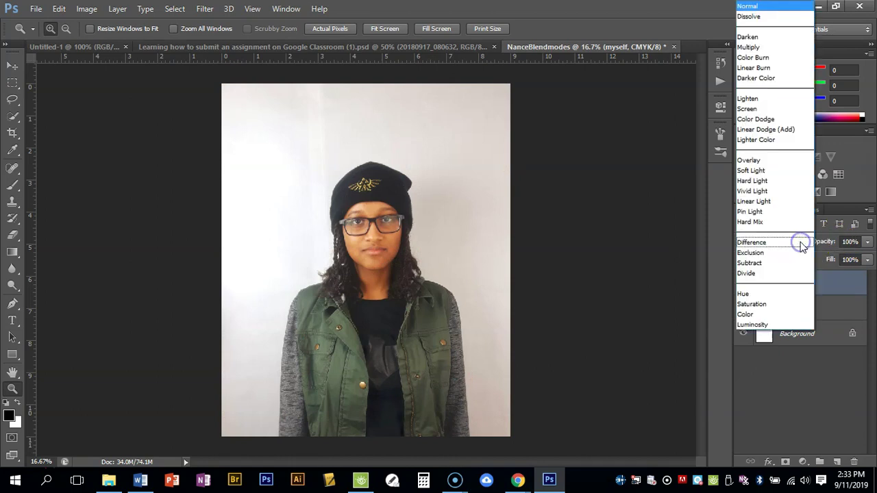
{"action": "left_click", "coordinate": [868, 246]}
{"action": "left_click", "coordinate": [868, 244]}
{"action": "mouse_move", "coordinate": [868, 258]}
{"action": "left_mouse_down"}
{"action": "mouse_move", "coordinate": [811, 258]}
{"action": "mouse_move", "coordinate": [869, 261]}
{"action": "left_mouse_up"}
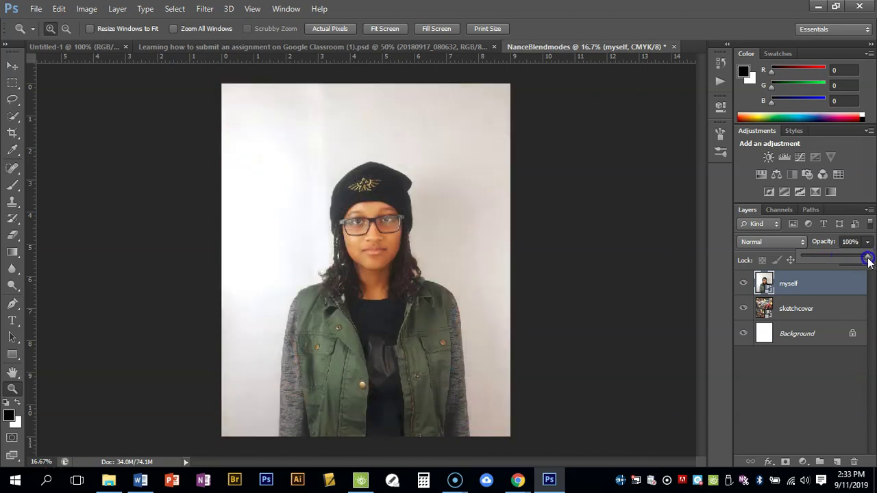
Try the Dissolve, Darken and Darker Color blend modes on the myself layer, keeping its opacity at 100%
{"action": "left_click", "coordinate": [803, 243]}
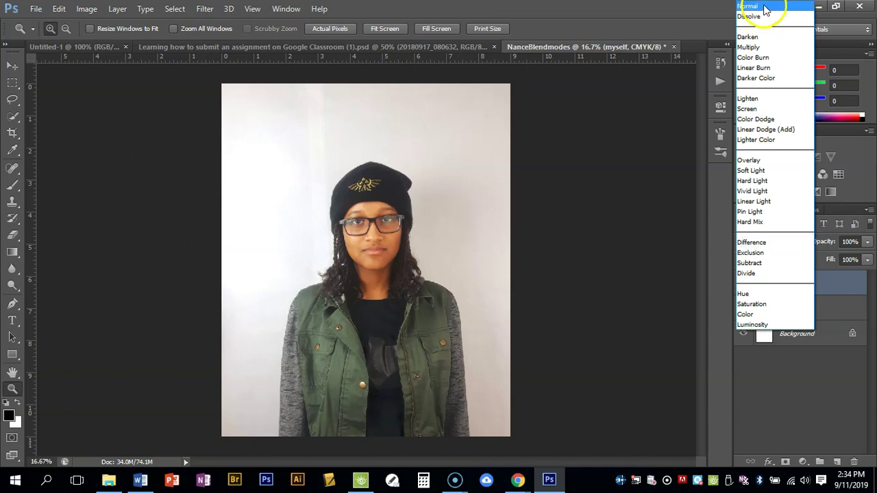
{"action": "left_click", "coordinate": [765, 16]}
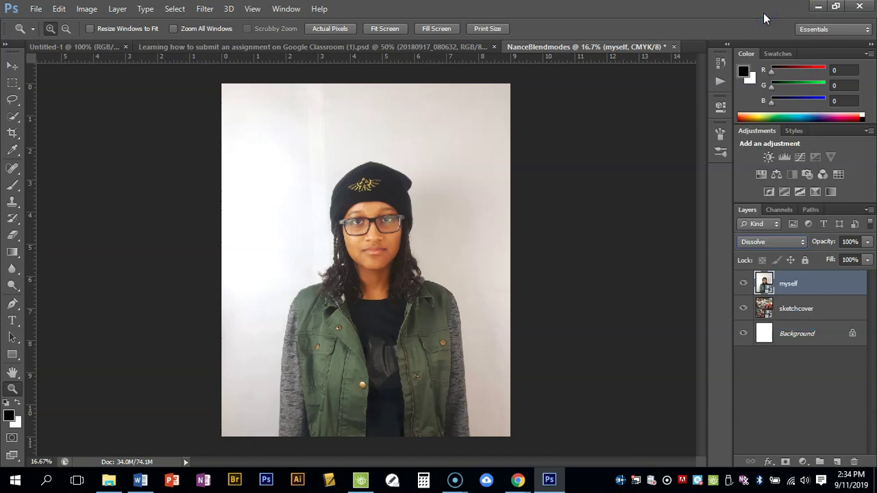
{"action": "left_click", "coordinate": [803, 242]}
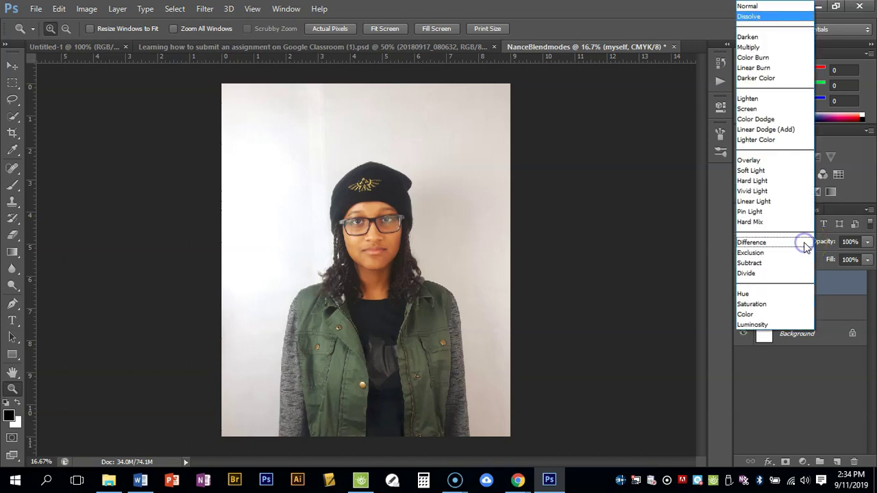
{"action": "left_click", "coordinate": [771, 37]}
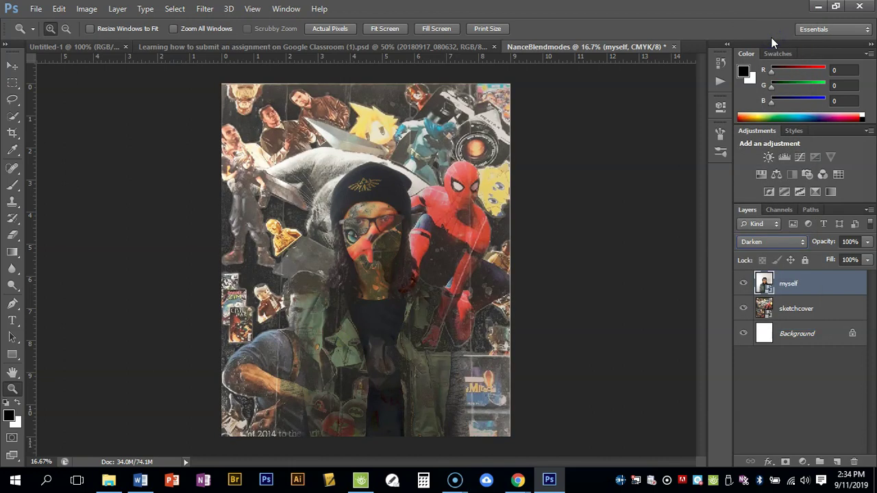
{"action": "left_click", "coordinate": [866, 244]}
{"action": "mouse_move", "coordinate": [867, 259]}
{"action": "left_mouse_down"}
{"action": "mouse_move", "coordinate": [844, 264]}
{"action": "mouse_move", "coordinate": [868, 256]}
{"action": "left_mouse_up"}
{"action": "left_click", "coordinate": [772, 241]}
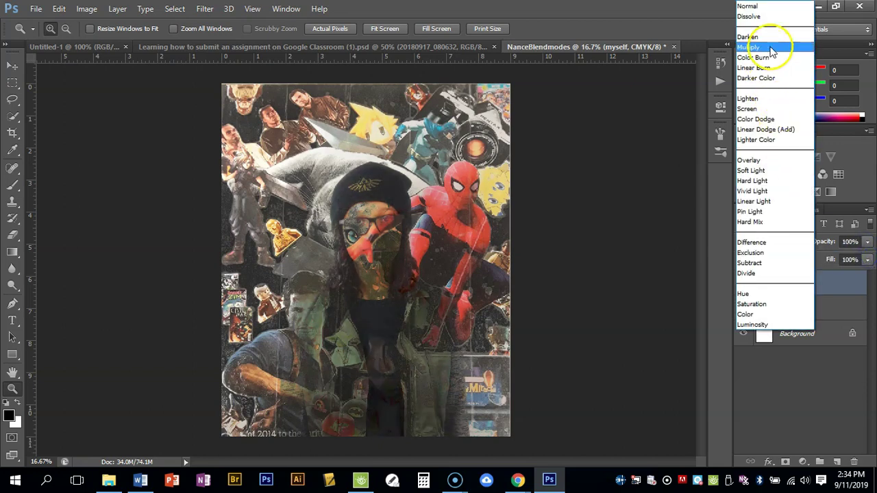
{"action": "left_click", "coordinate": [761, 77]}
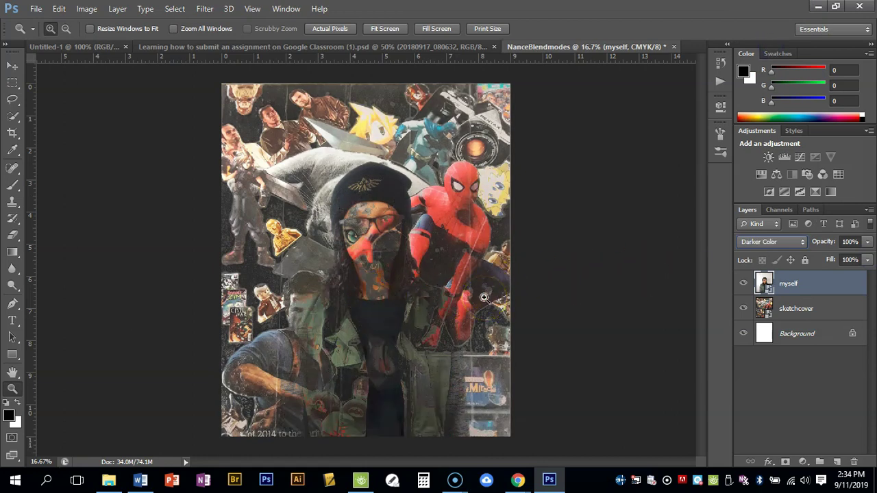
Set the blend mode of the myself layer to Difference
{"action": "left_click", "coordinate": [803, 242]}
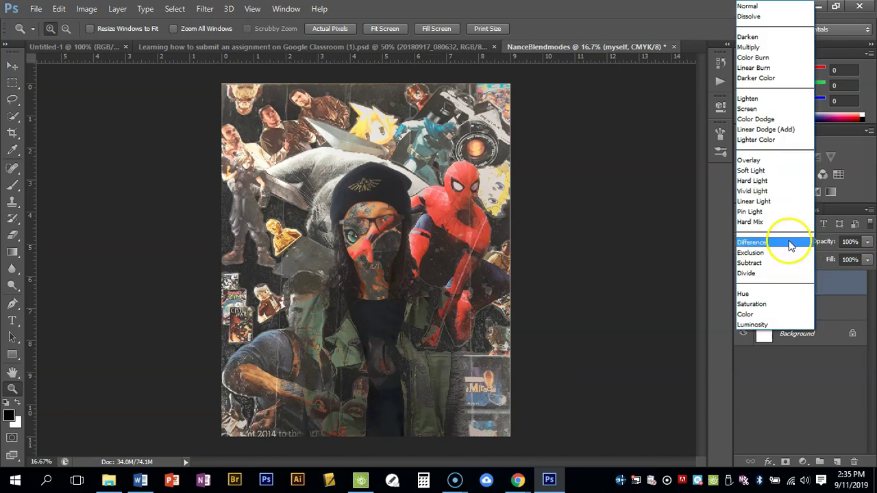
{"action": "left_click", "coordinate": [788, 237]}
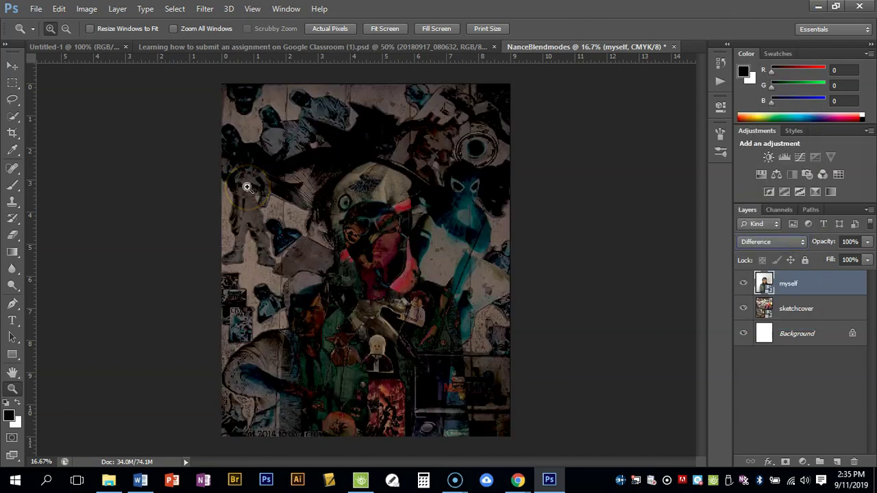
Start saving the document under a new format and open the Saved Pictures folder in the Pictures library as the destination
{"action": "left_click", "coordinate": [37, 9]}
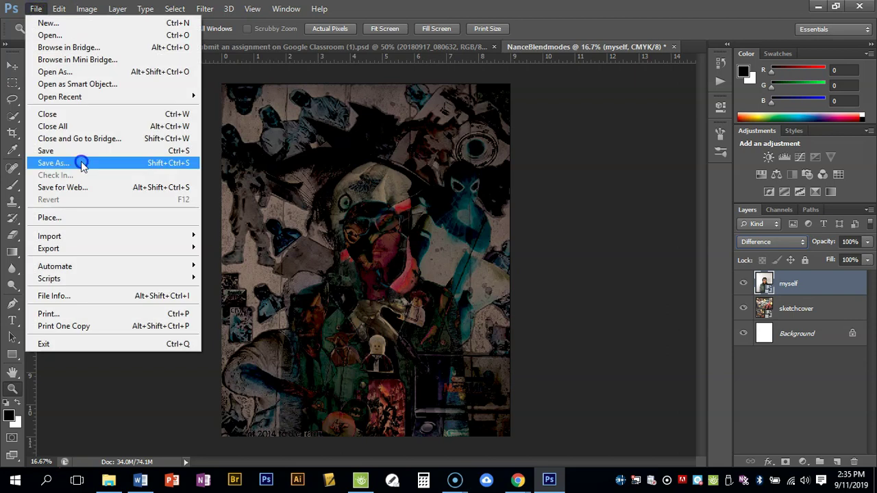
{"action": "left_click", "coordinate": [81, 165]}
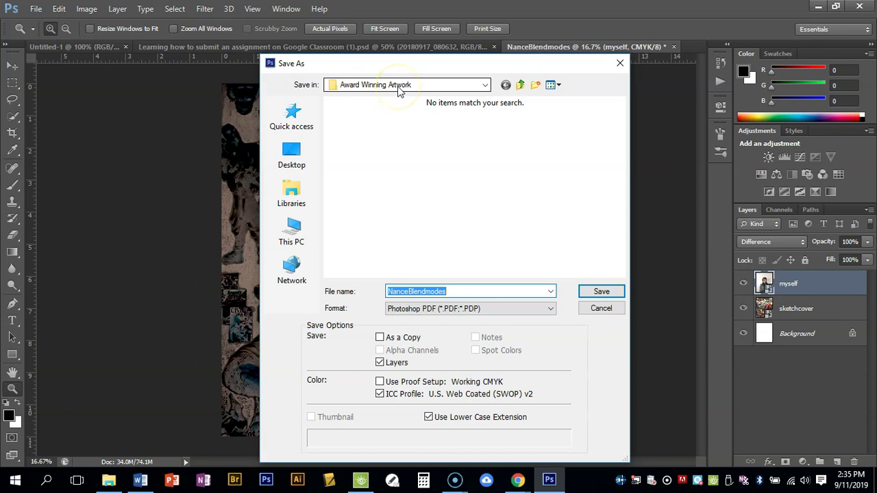
{"action": "left_click", "coordinate": [293, 191]}
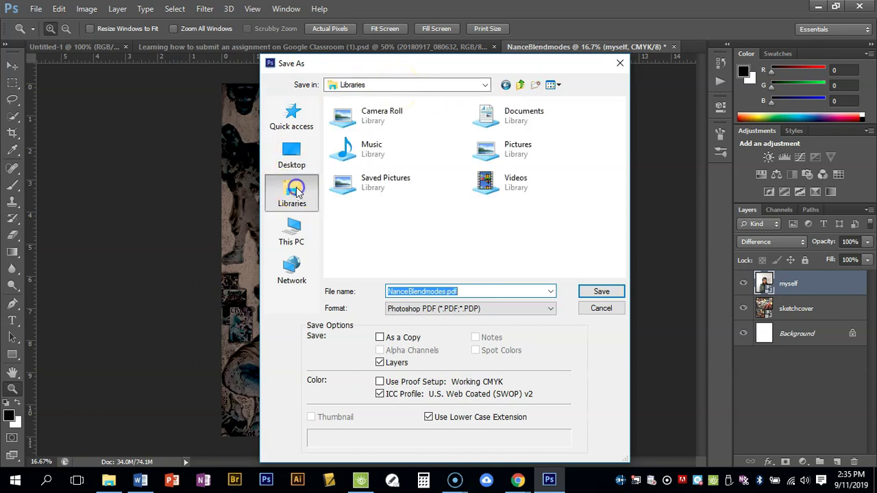
{"action": "double_click", "coordinate": [487, 149]}
{"action": "scroll", "coordinate": [489, 147], "scroll_direction": "down", "scroll_amount": 1}
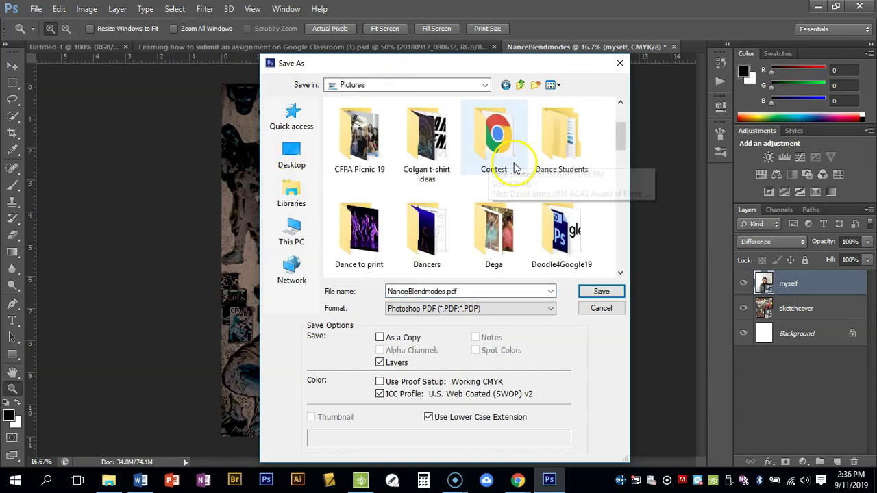
{"action": "scroll", "coordinate": [515, 169], "scroll_direction": "down", "scroll_amount": 4}
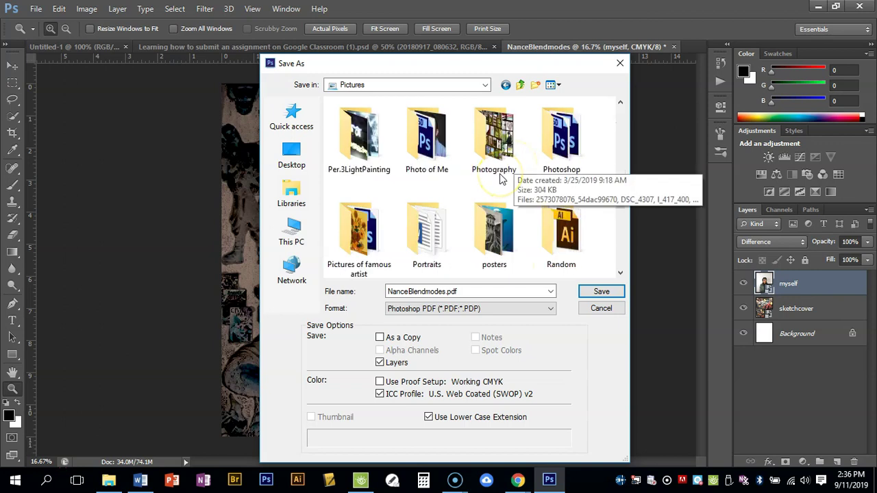
{"action": "scroll", "coordinate": [500, 173], "scroll_direction": "down", "scroll_amount": 2}
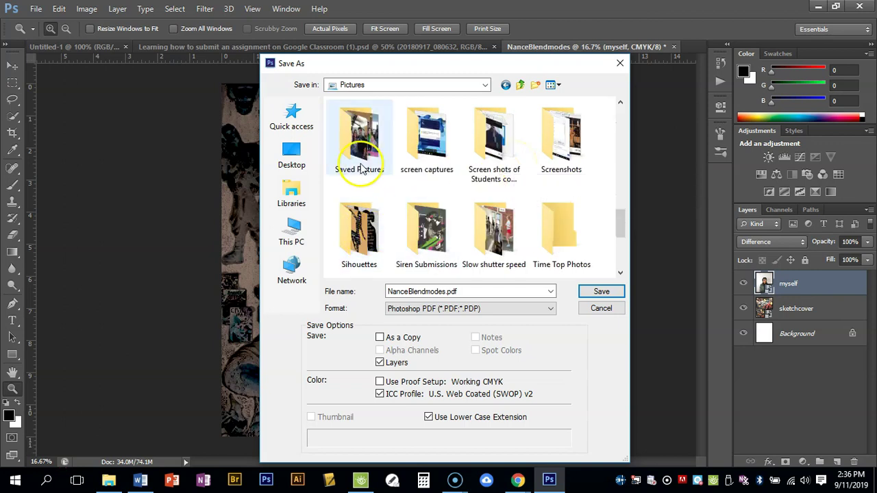
{"action": "double_click", "coordinate": [360, 164]}
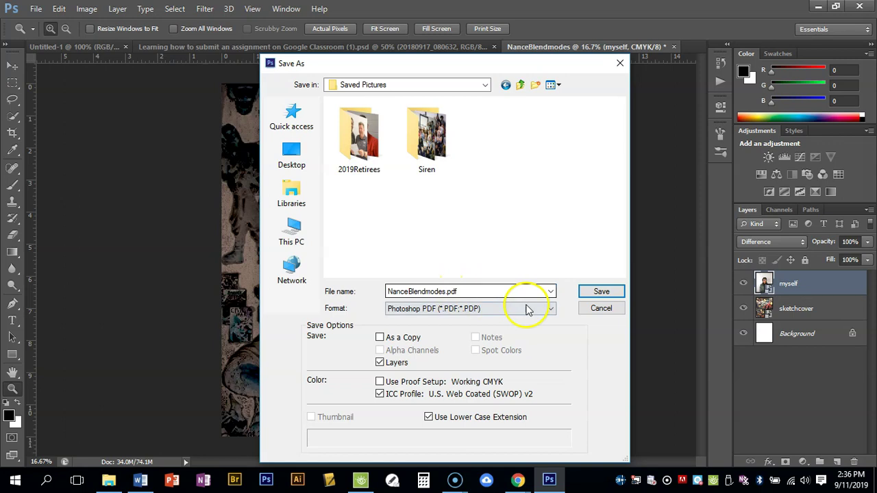
Choose Photoshop (*.PSD;*.PDD) as the file format for the save
{"action": "left_click", "coordinate": [551, 312]}
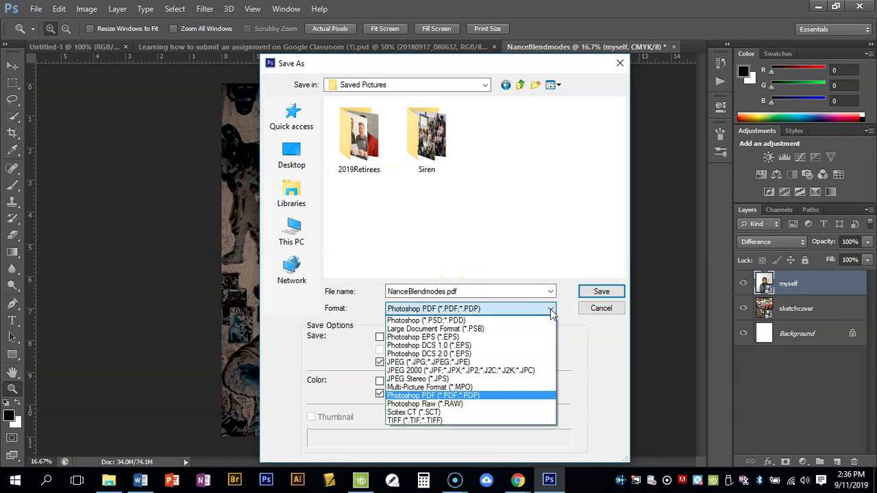
{"action": "left_click", "coordinate": [545, 311]}
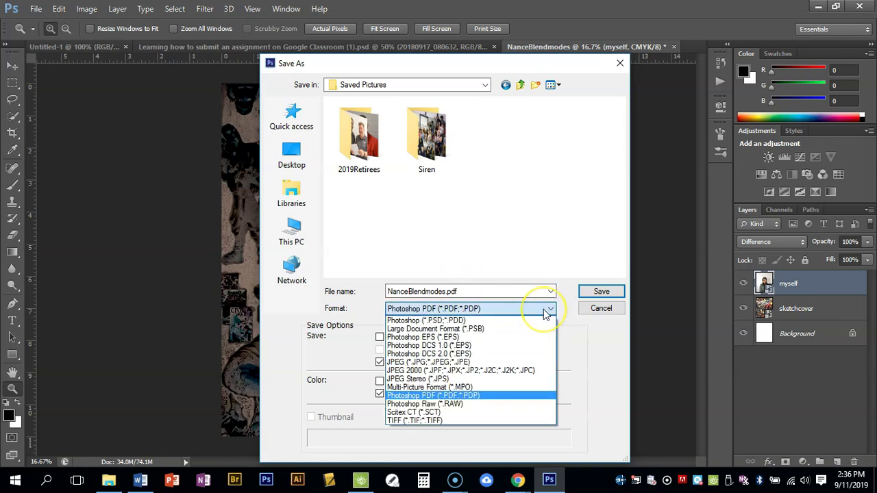
{"action": "left_click", "coordinate": [507, 320]}
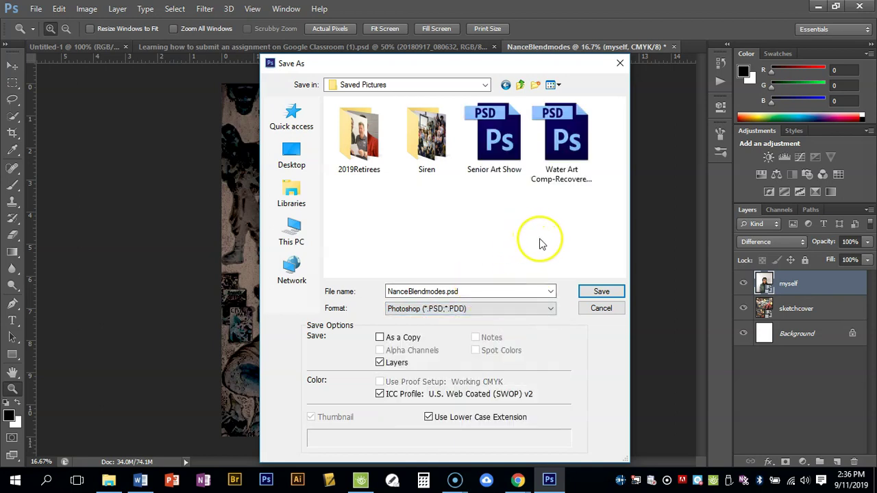
Choose JPEG (*.JPG;*.JPEG;*.JPE) as the file format and save the copy into the Saved Pictures folder
{"action": "left_click", "coordinate": [551, 293]}
{"action": "left_click", "coordinate": [551, 292]}
{"action": "left_click", "coordinate": [551, 309]}
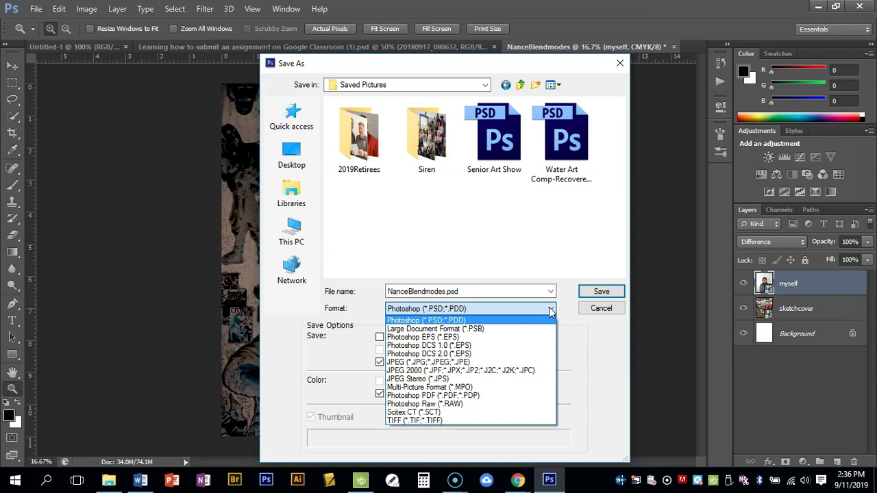
{"action": "left_click", "coordinate": [482, 363]}
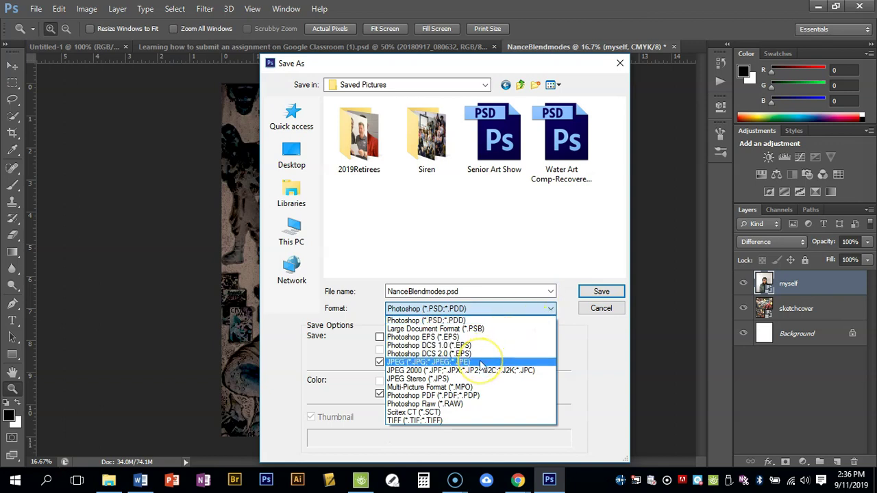
{"action": "left_click", "coordinate": [481, 363]}
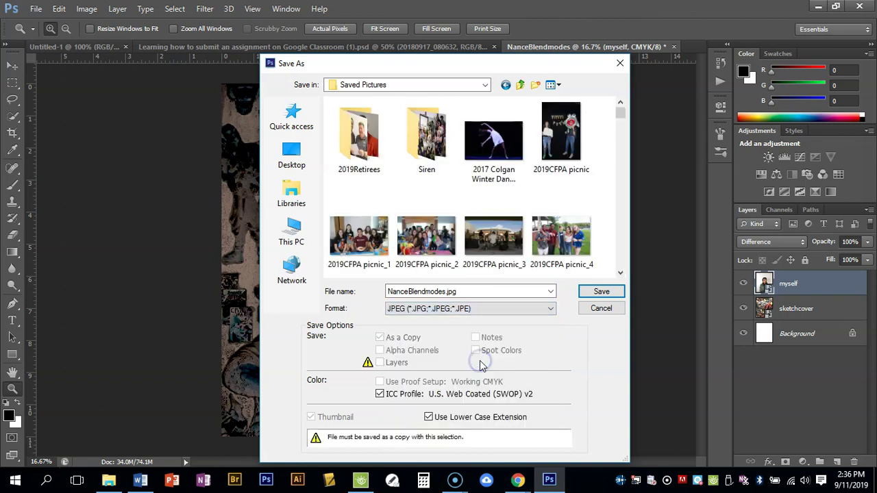
{"action": "left_click", "coordinate": [598, 290]}
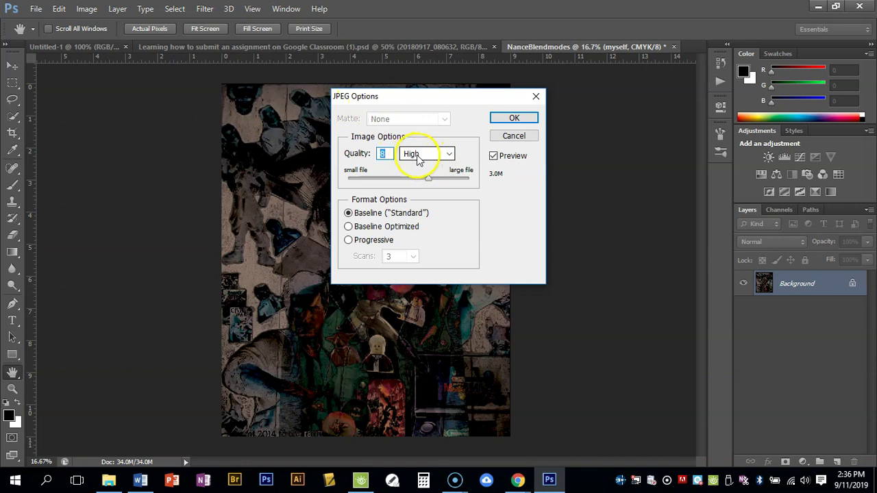
Compare the High and Maximum JPEG quality settings, keep Maximum (10), and complete the JPEG save
{"action": "left_click", "coordinate": [450, 157]}
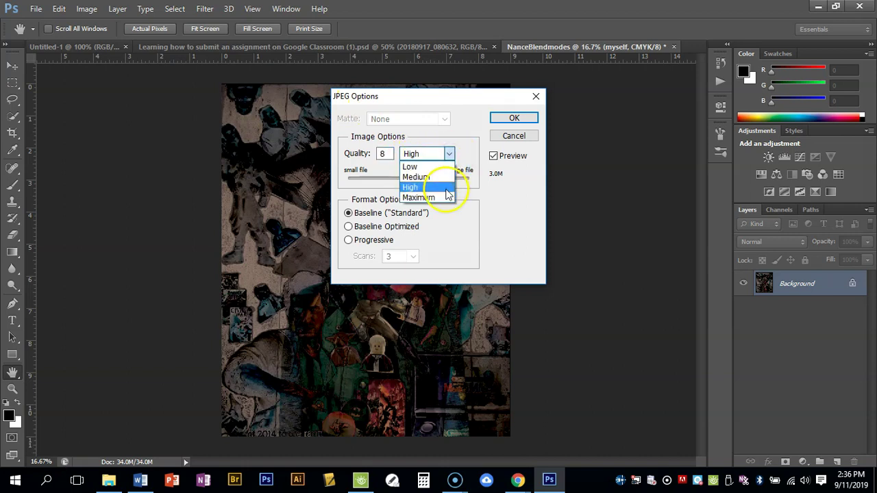
{"action": "left_click", "coordinate": [440, 198]}
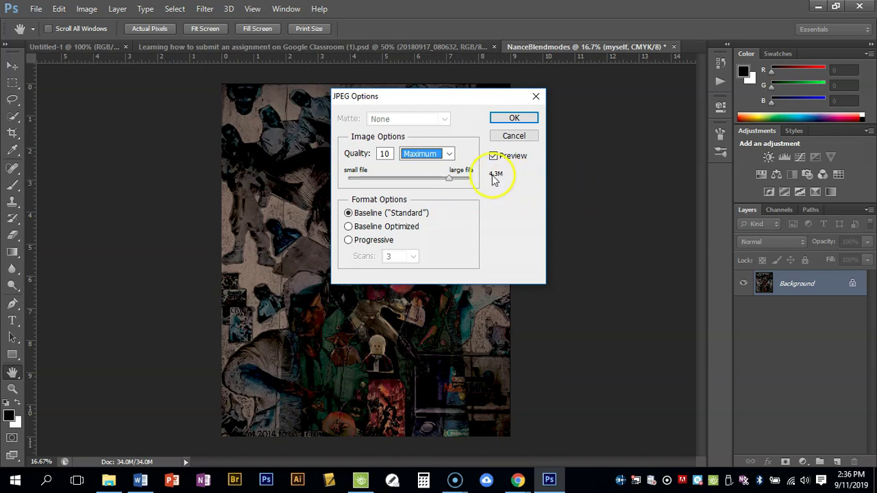
{"action": "left_click", "coordinate": [449, 155]}
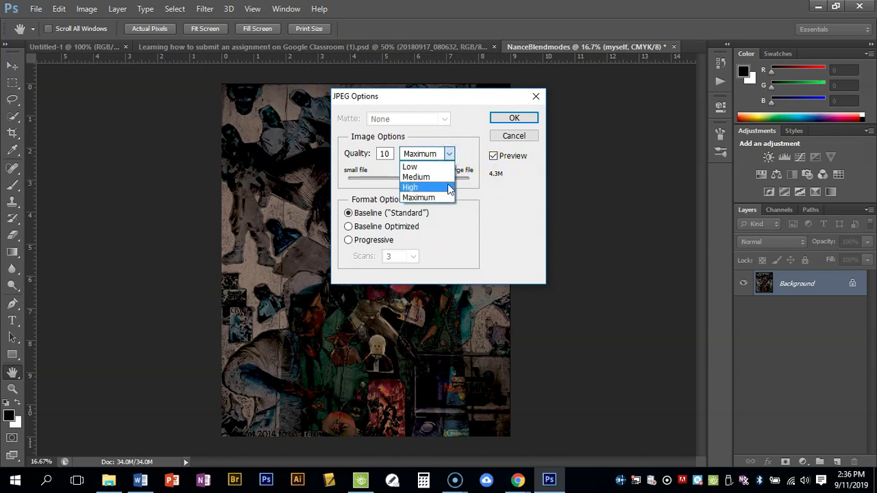
{"action": "left_click", "coordinate": [446, 186]}
{"action": "left_click", "coordinate": [449, 153]}
{"action": "left_click", "coordinate": [442, 198]}
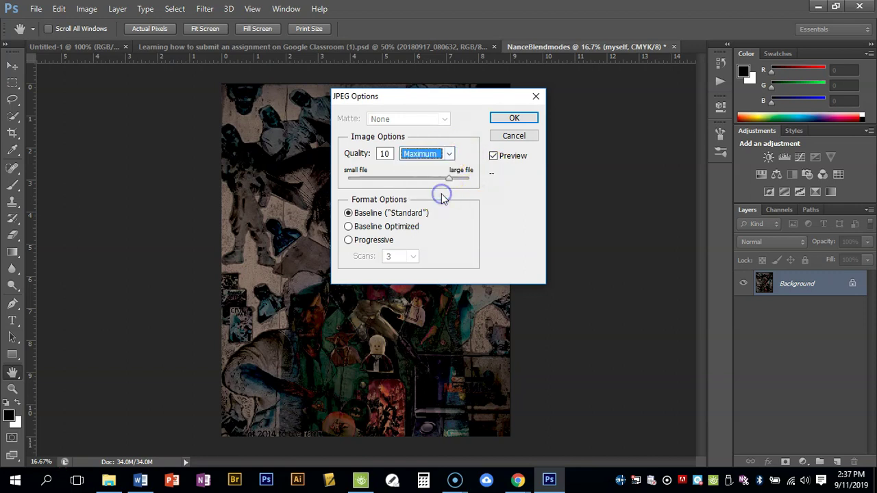
{"action": "left_click", "coordinate": [514, 117]}
{"action": "left_click", "coordinate": [525, 118]}
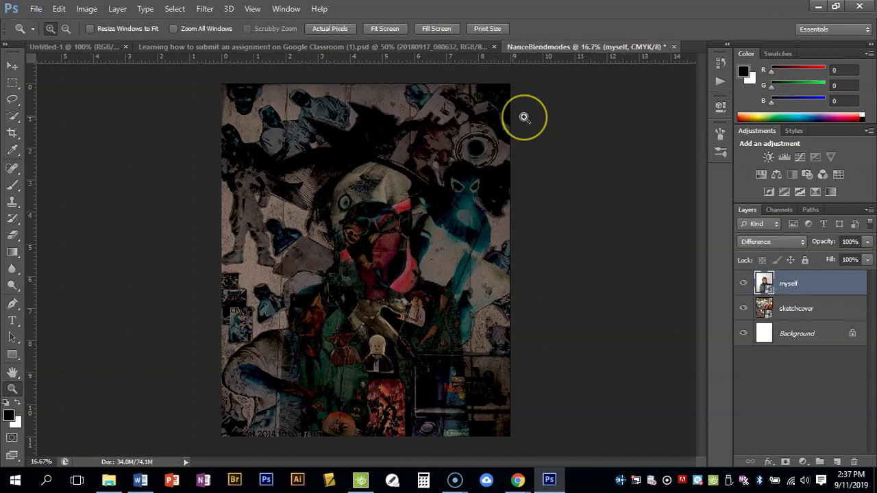